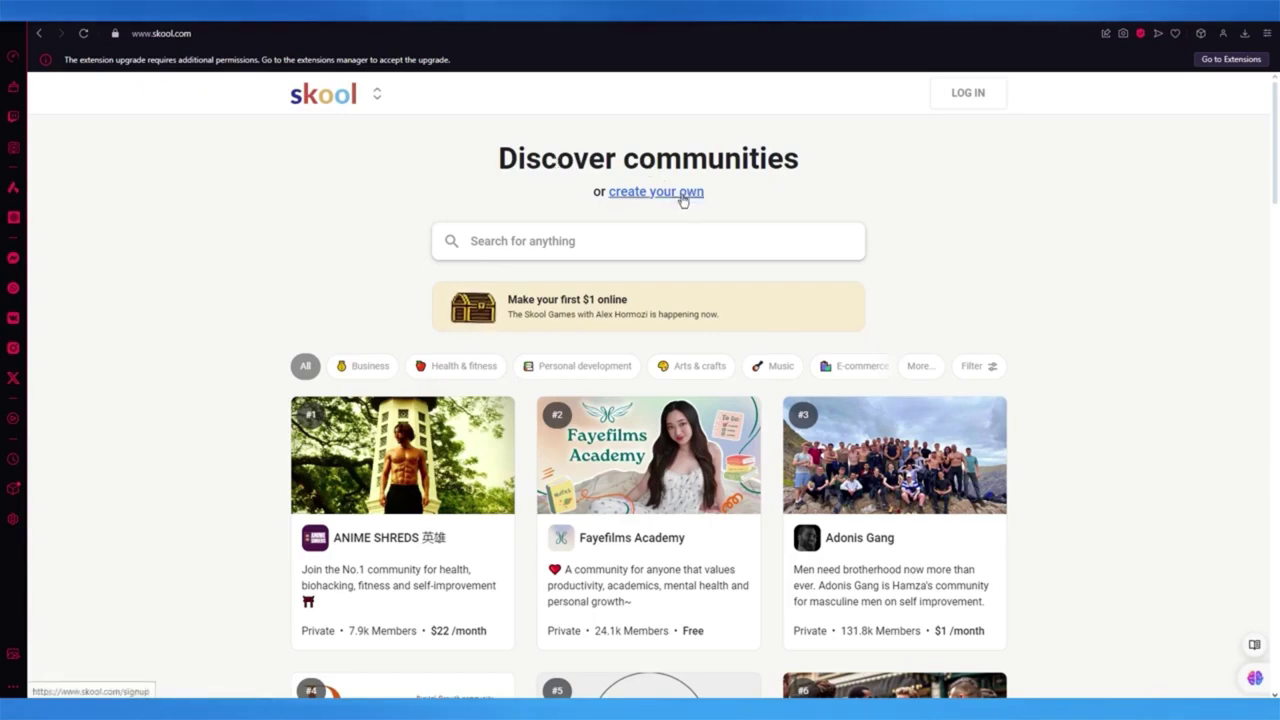
# Step: Open the Skool account sign-up form from the 'create your own' link on Discover communities
pyautogui.click(683, 201)
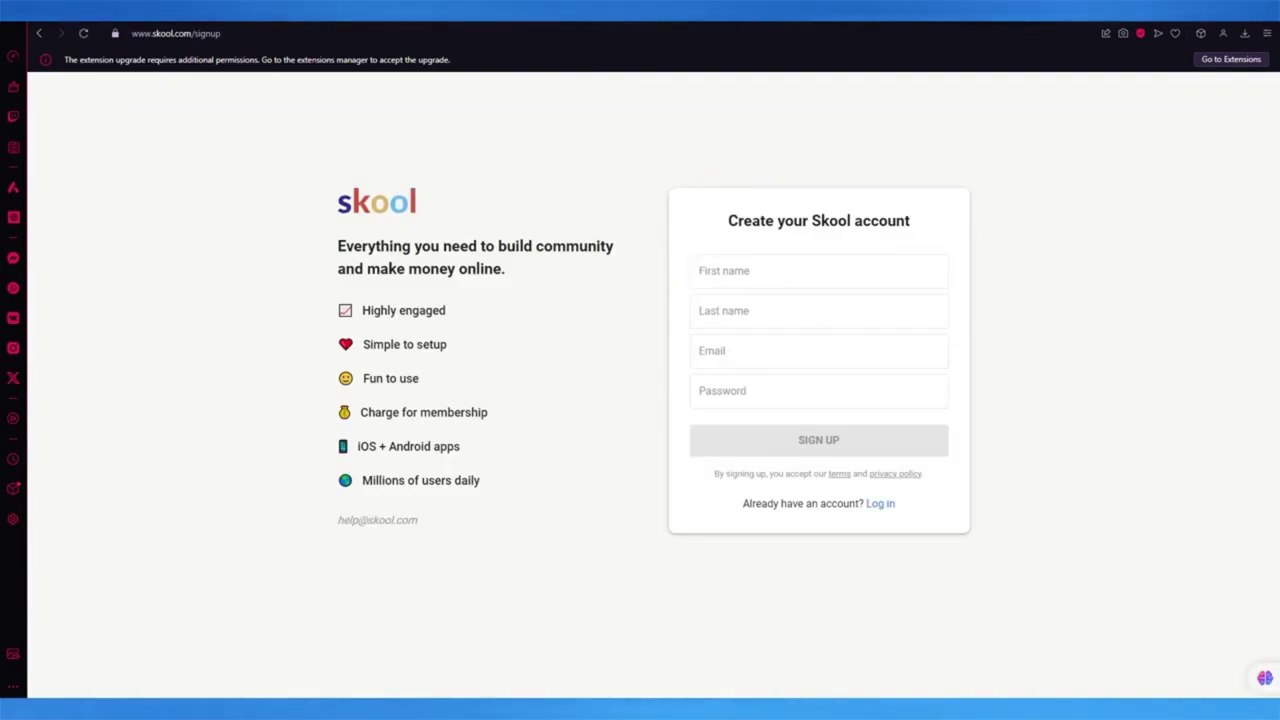
# Step: Fill in the saved first and last name, a password and the pasted email, then submit sign-up
pyautogui.click(737, 278)
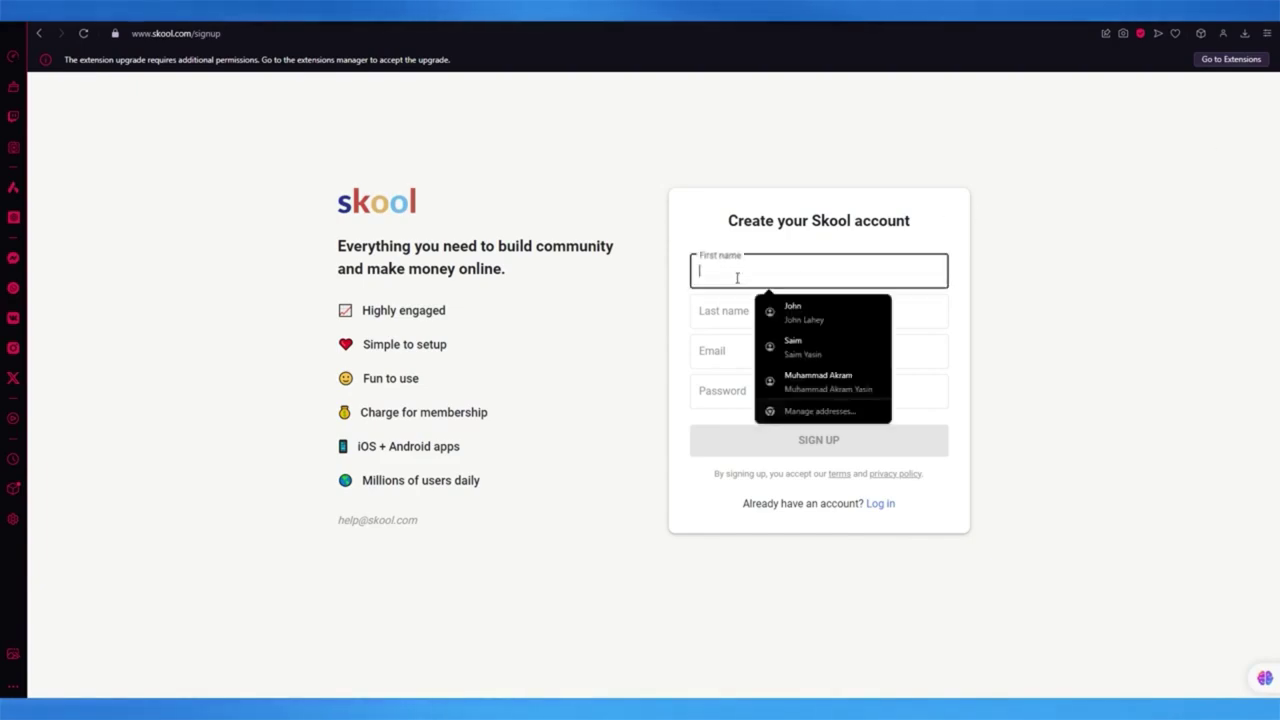
pyautogui.click(804, 317)
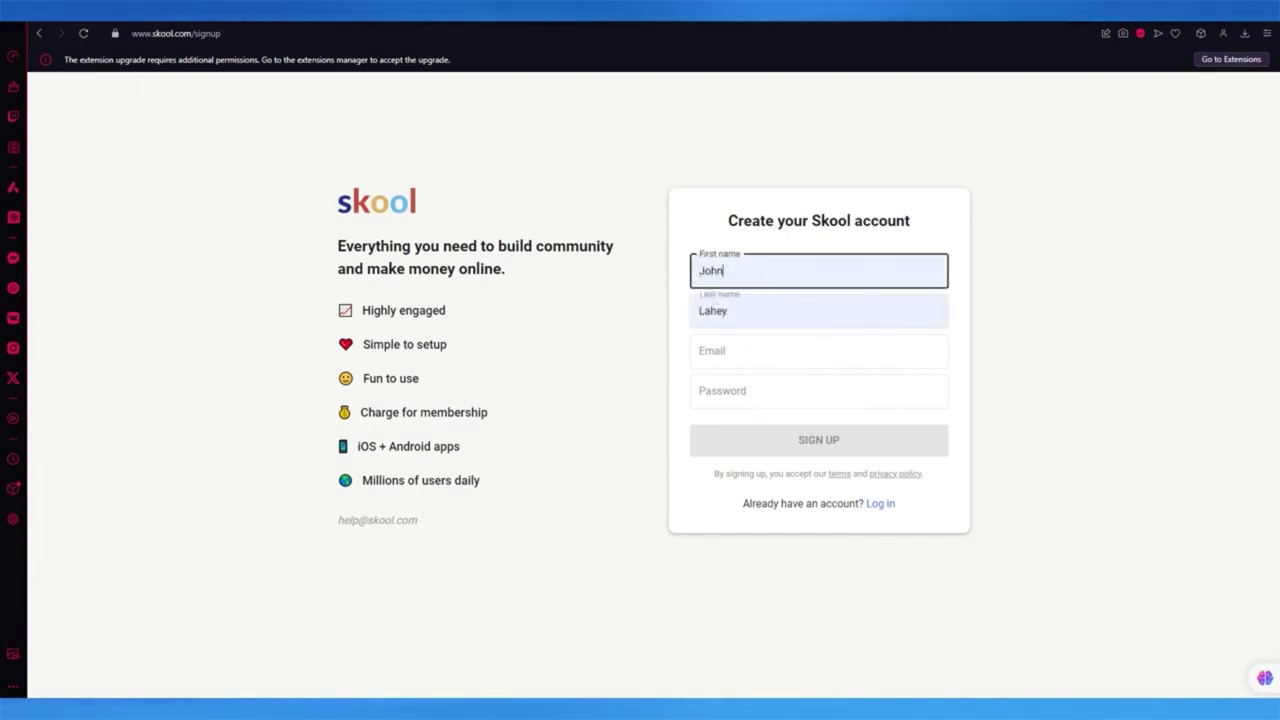
pyautogui.click(788, 400)
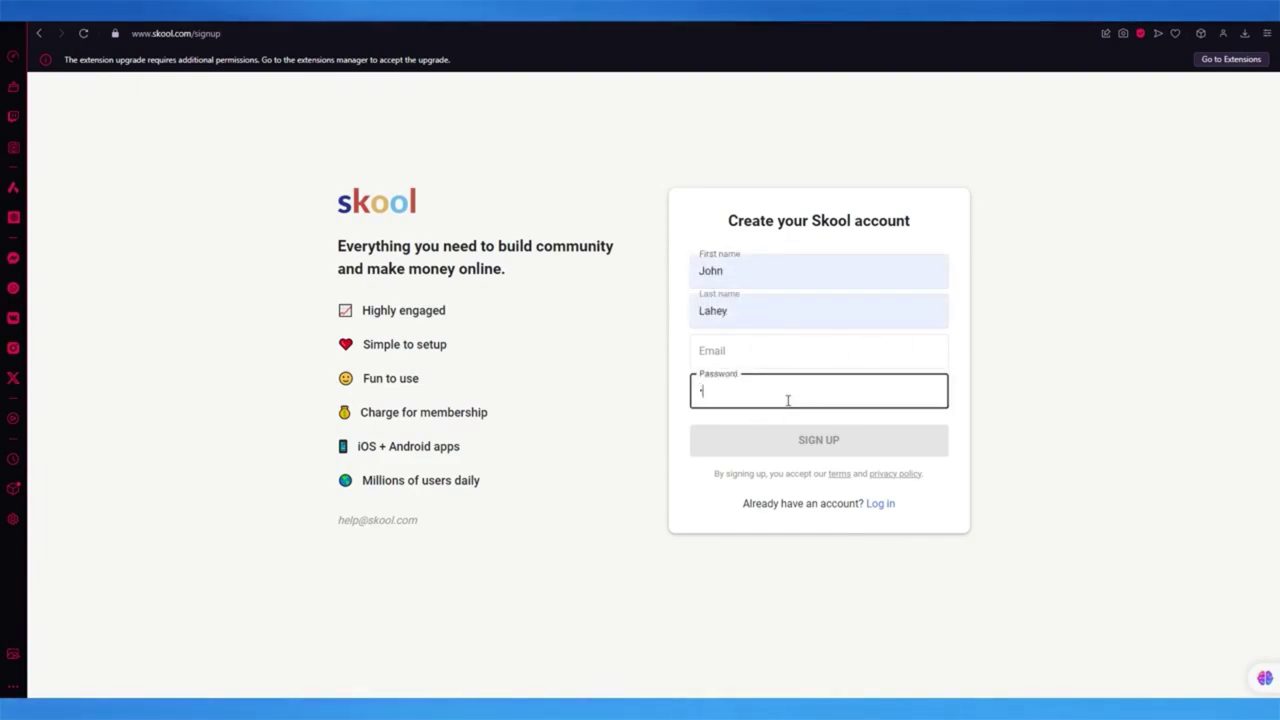
pyautogui.write('•••••••')
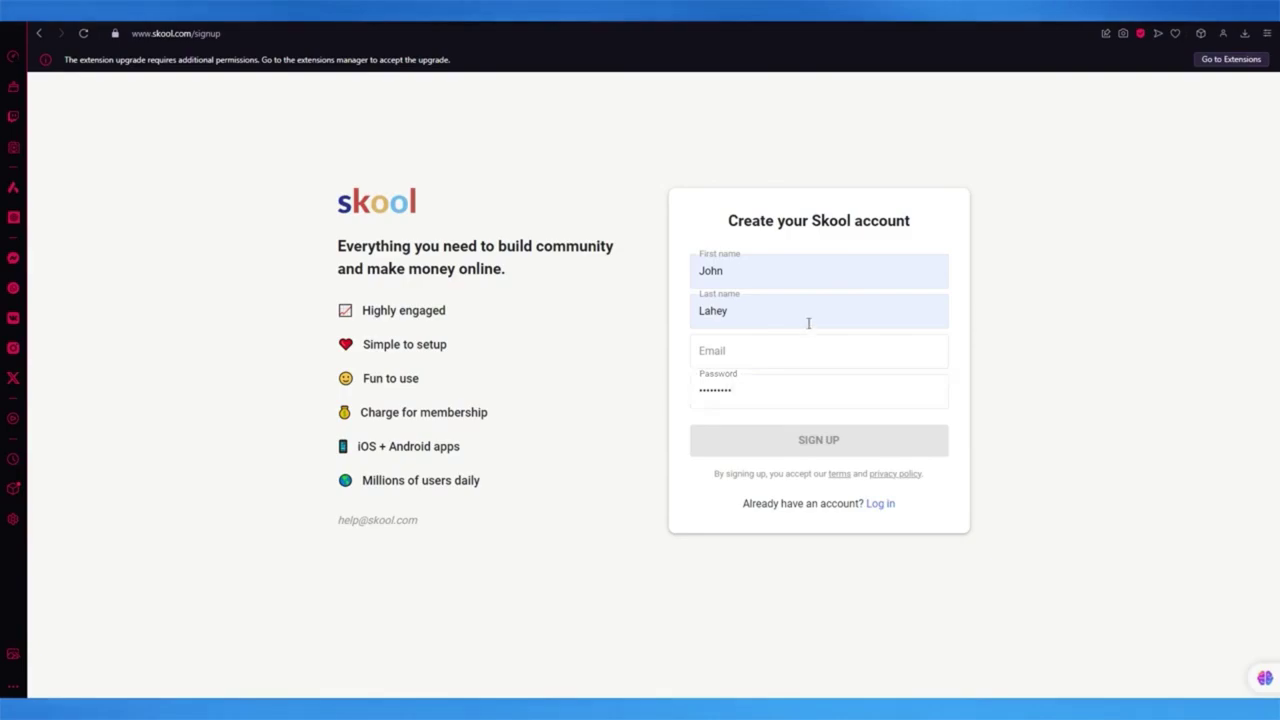
pyautogui.rightClick(785, 357)
pyautogui.click(804, 481)
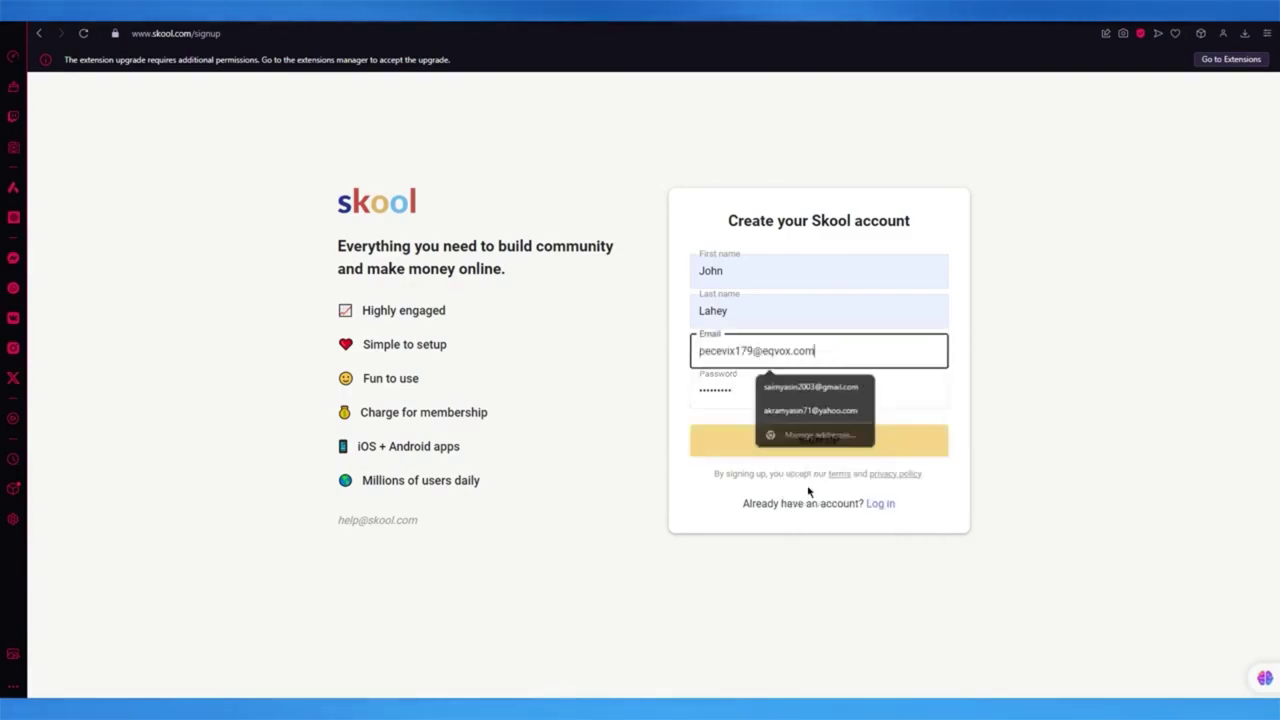
pyautogui.click(758, 452)
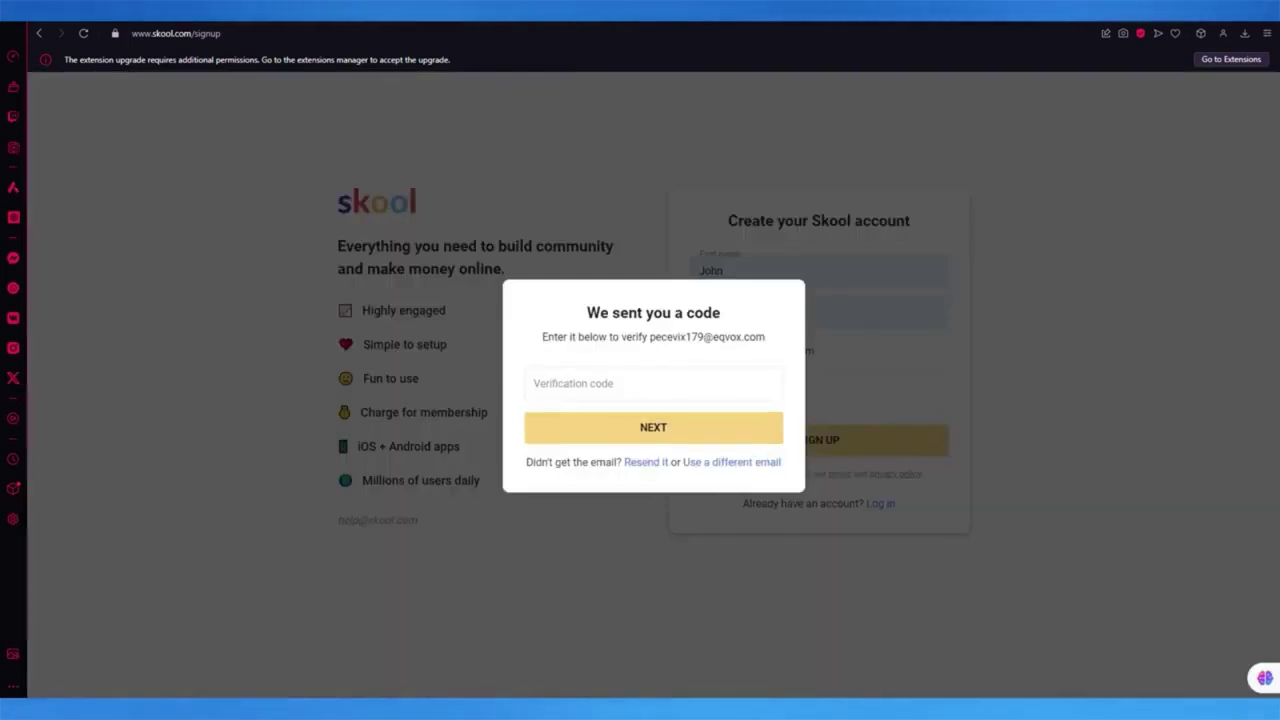
# Step: Enter the verification code from the email and submit it
pyautogui.click(669, 386)
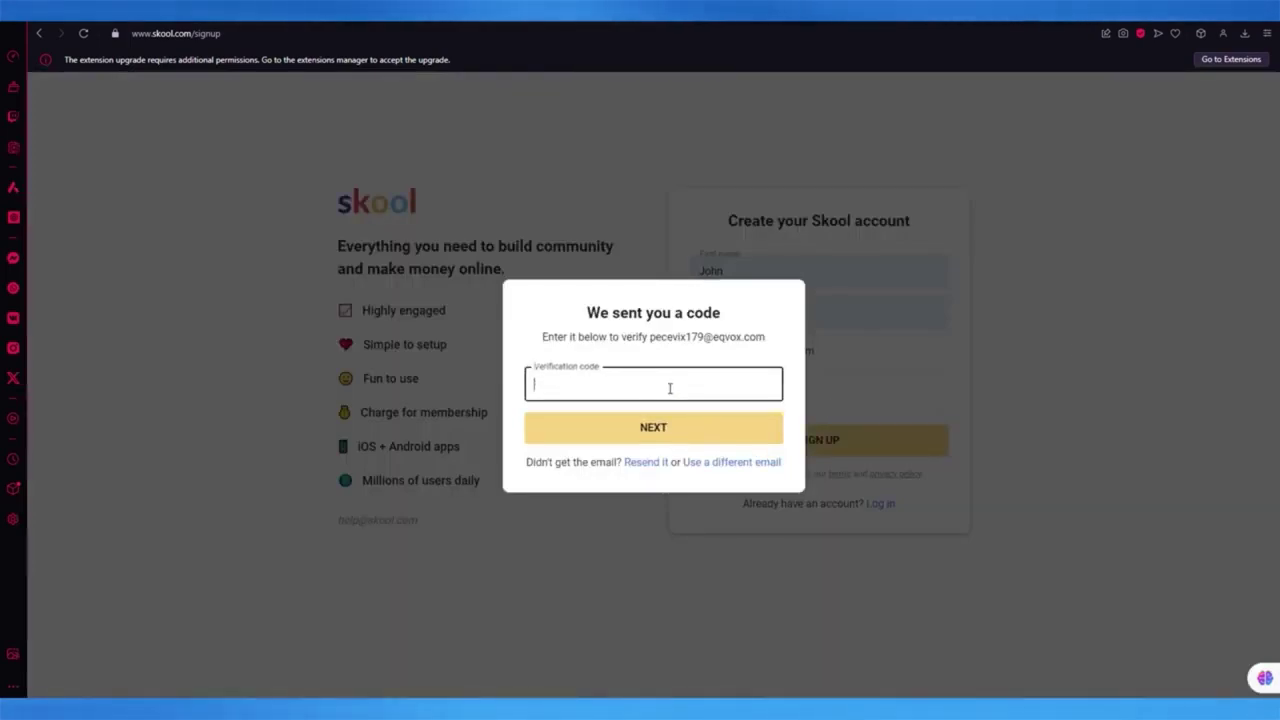
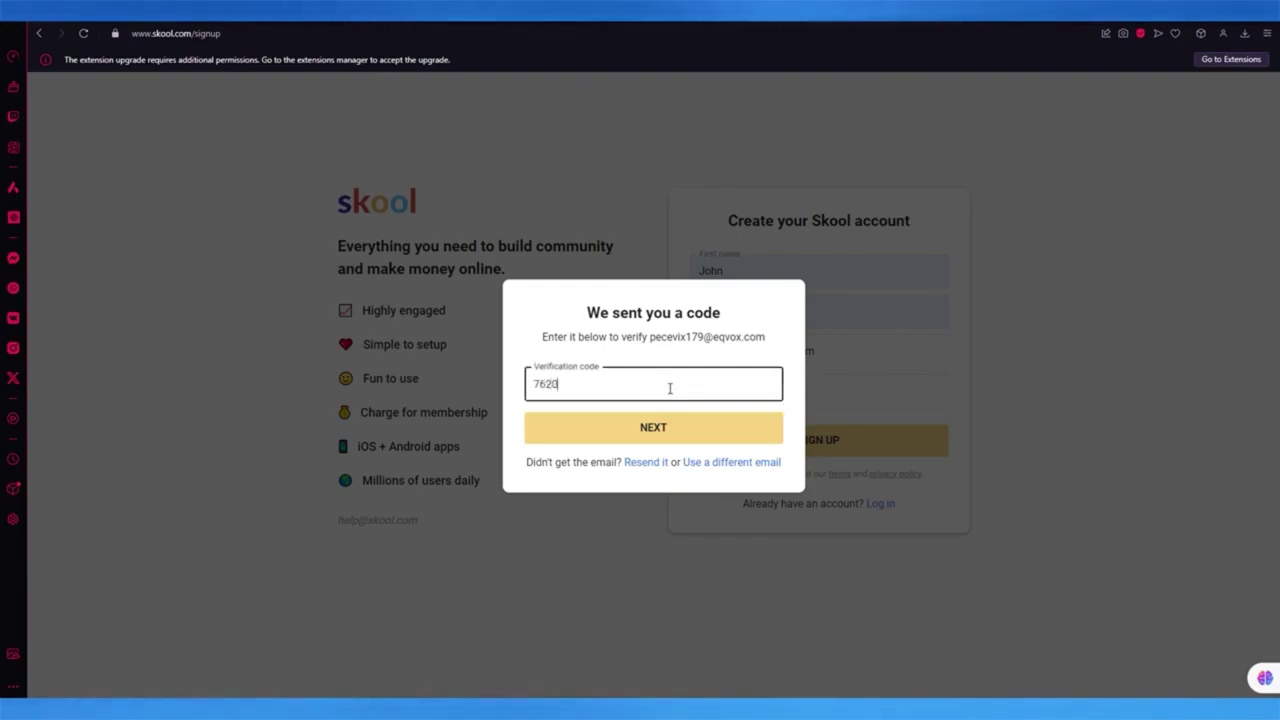
pyautogui.click(737, 420)
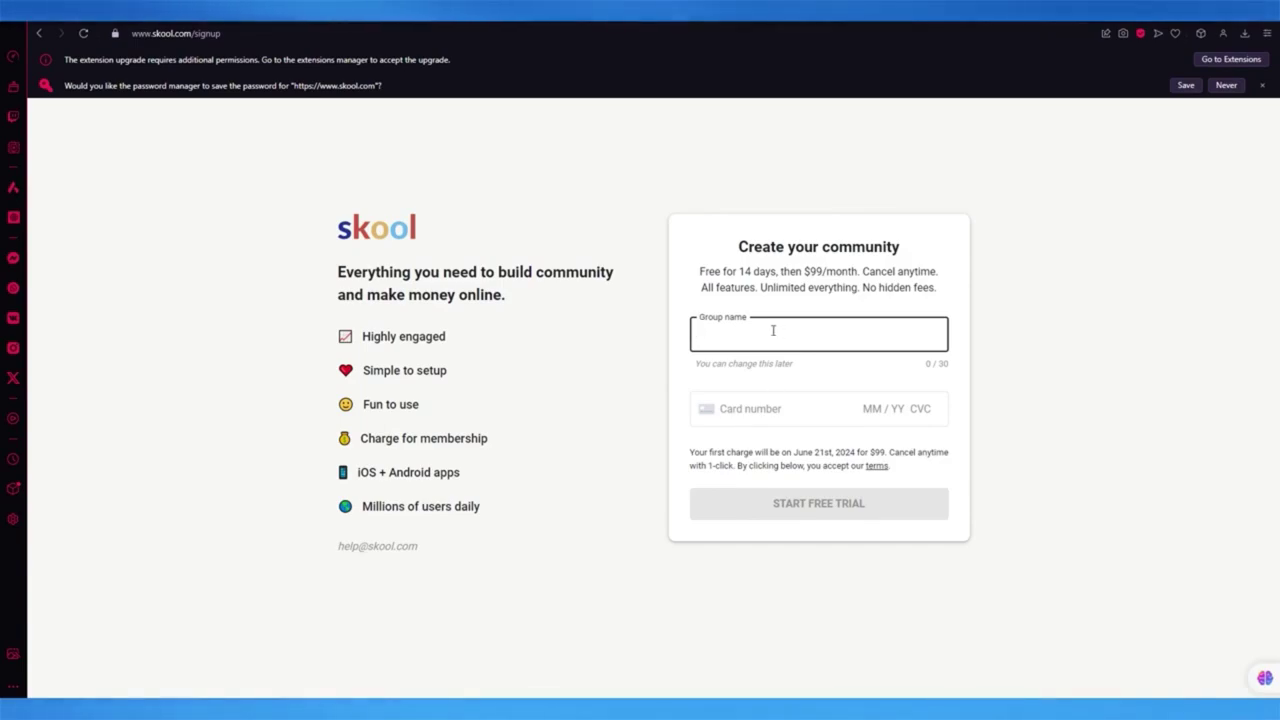
# Step: Name the group 'test', decline saving the password, and begin the card details
pyautogui.write('test')
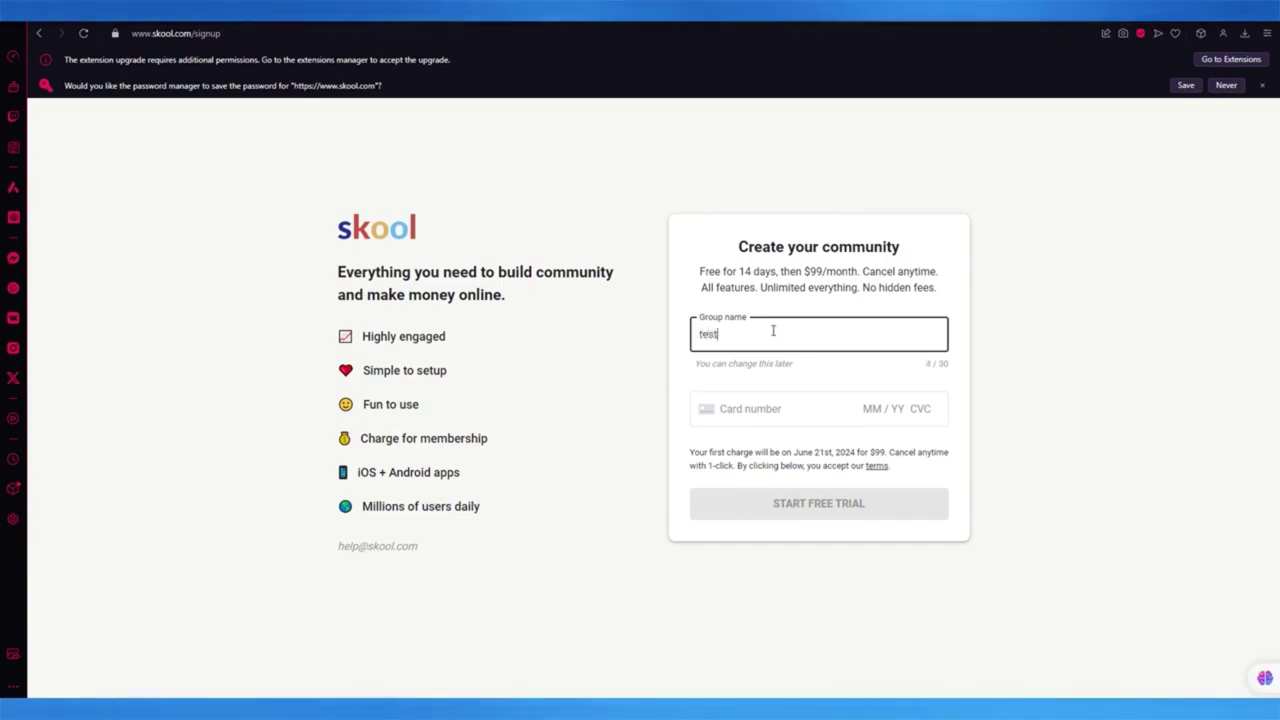
pyautogui.click(775, 440)
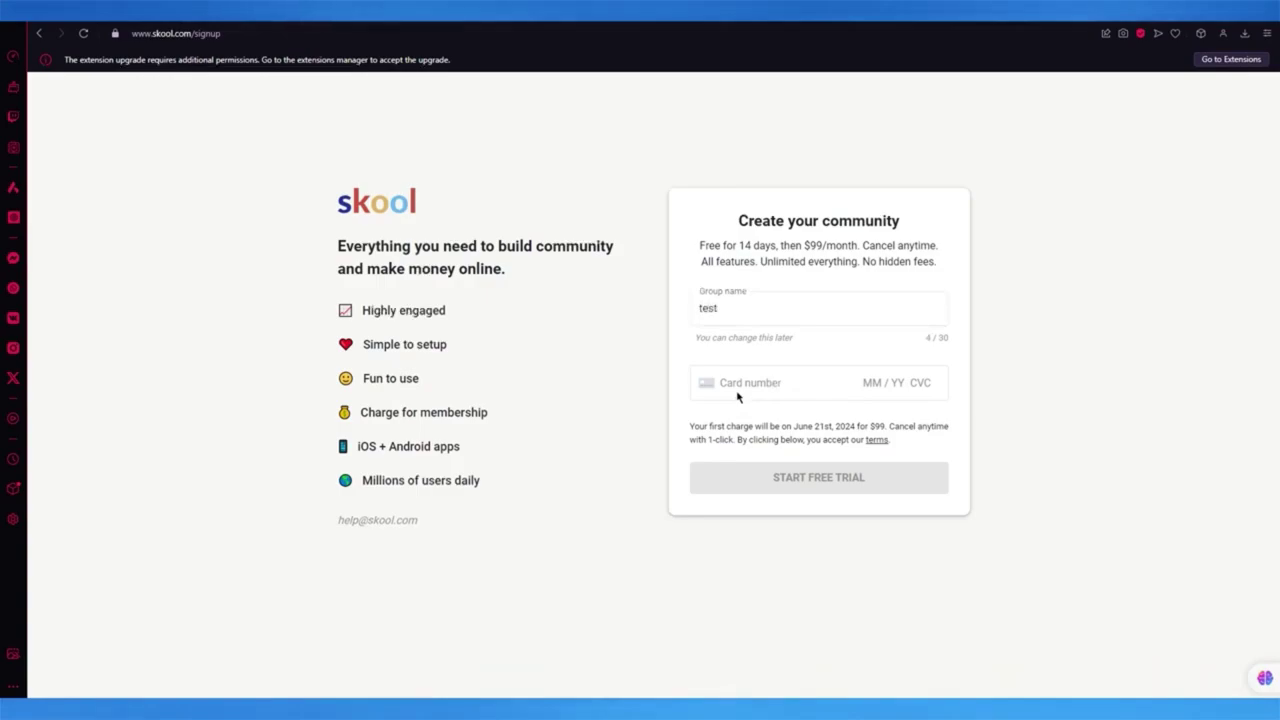
pyautogui.click(762, 382)
pyautogui.click(838, 354)
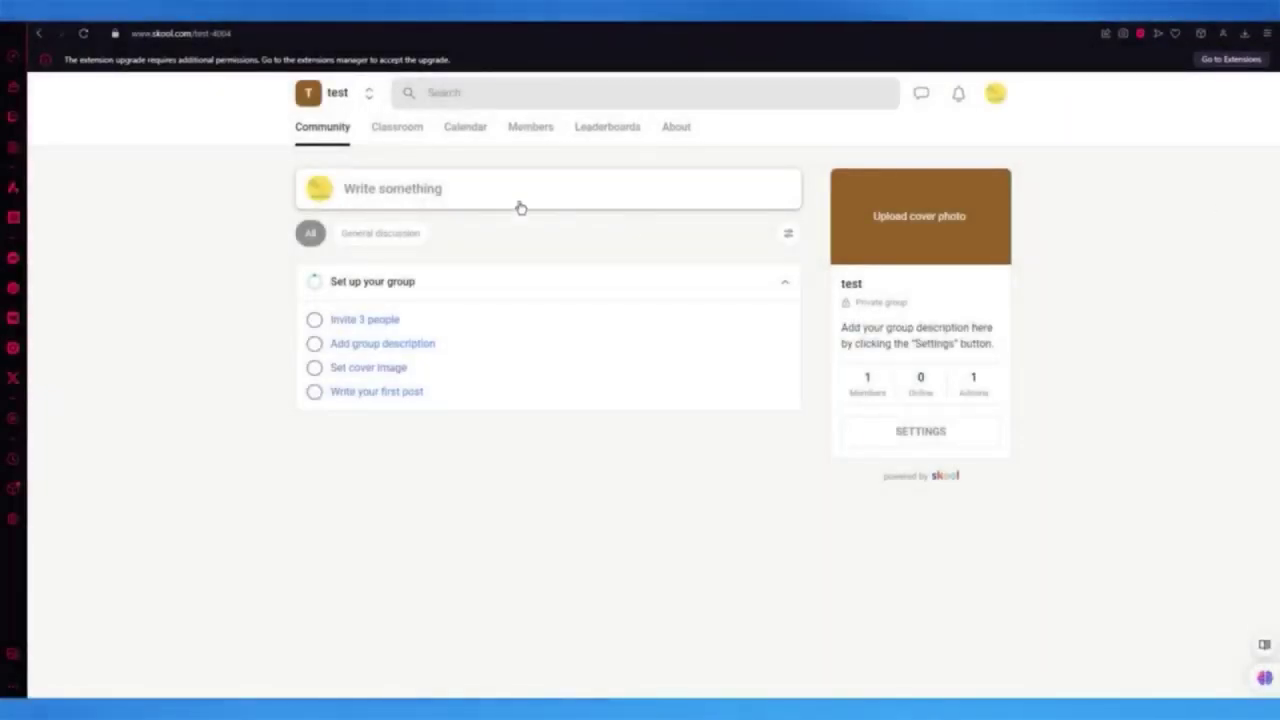
# Step: In Classroom, add course 'bio' with description 'h', open to all members
pyautogui.click(406, 142)
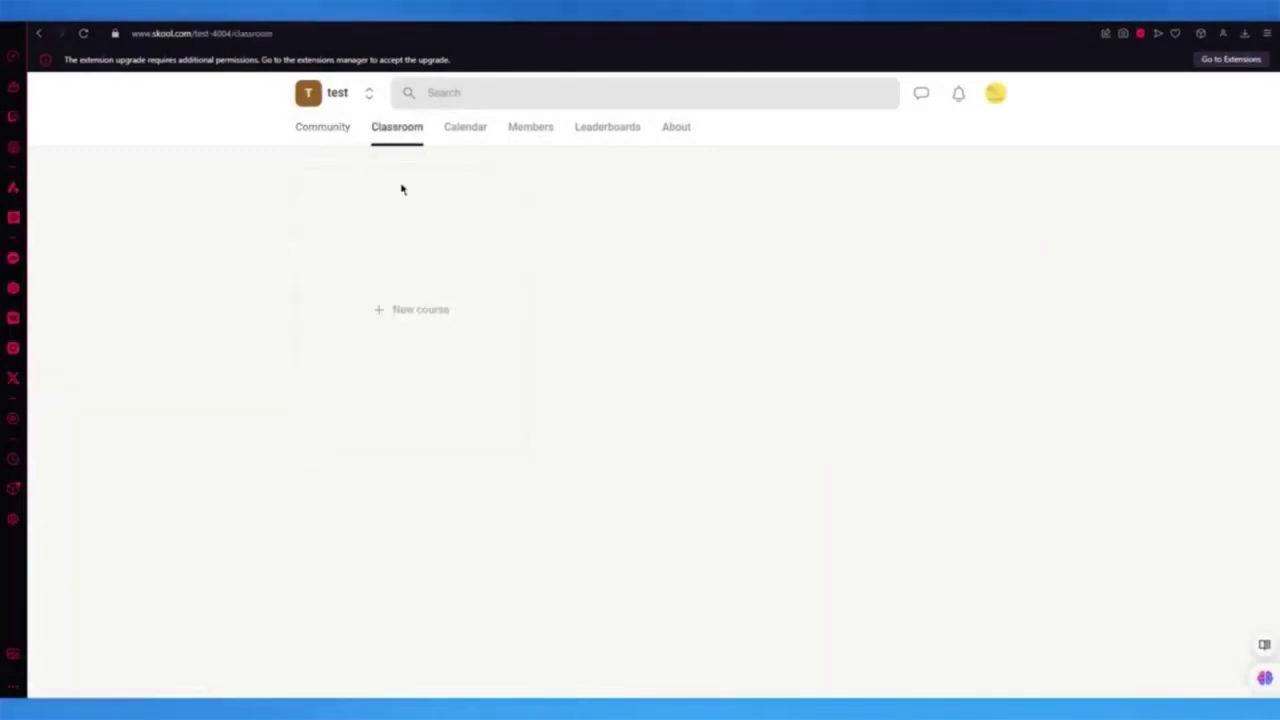
pyautogui.click(409, 310)
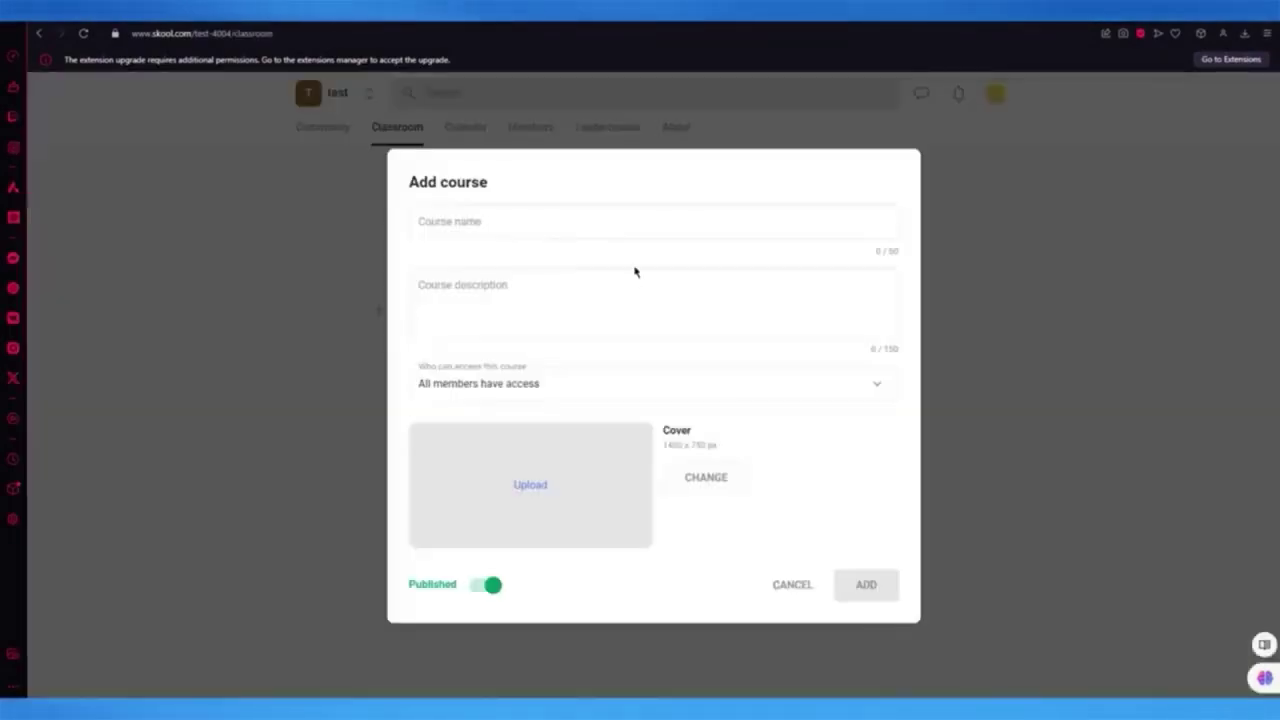
pyautogui.click(607, 221)
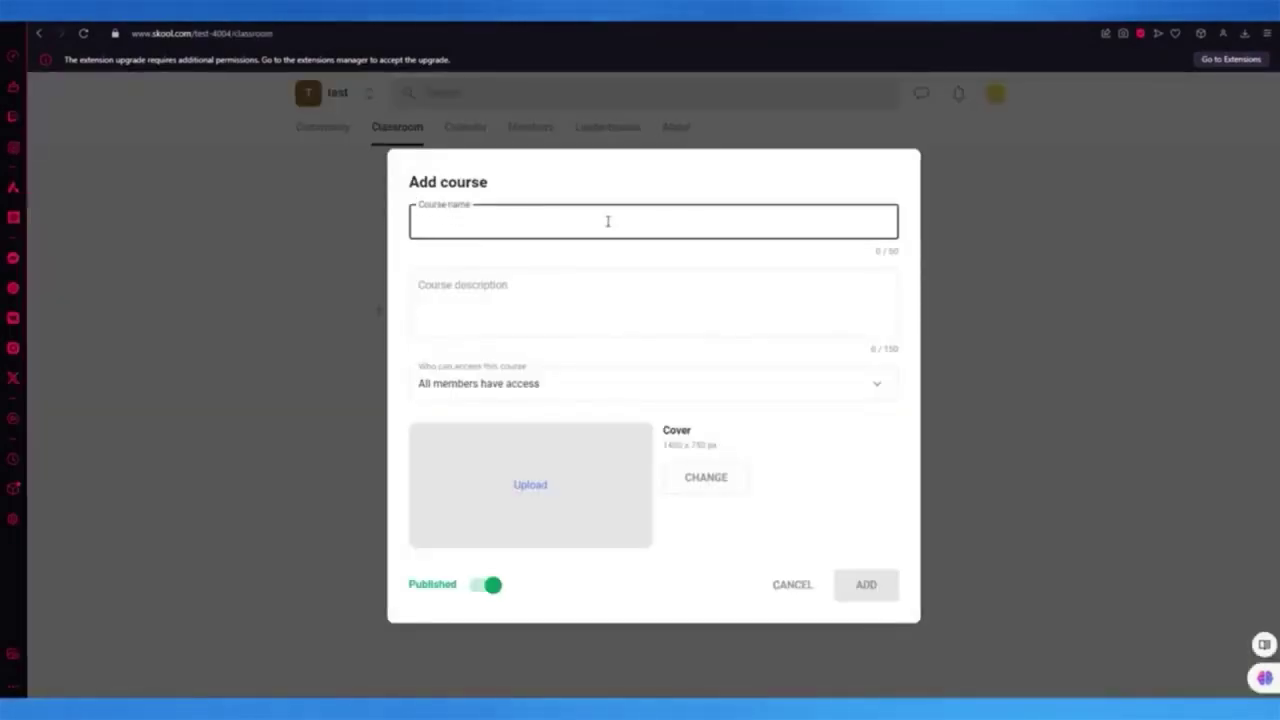
pyautogui.write('bio')
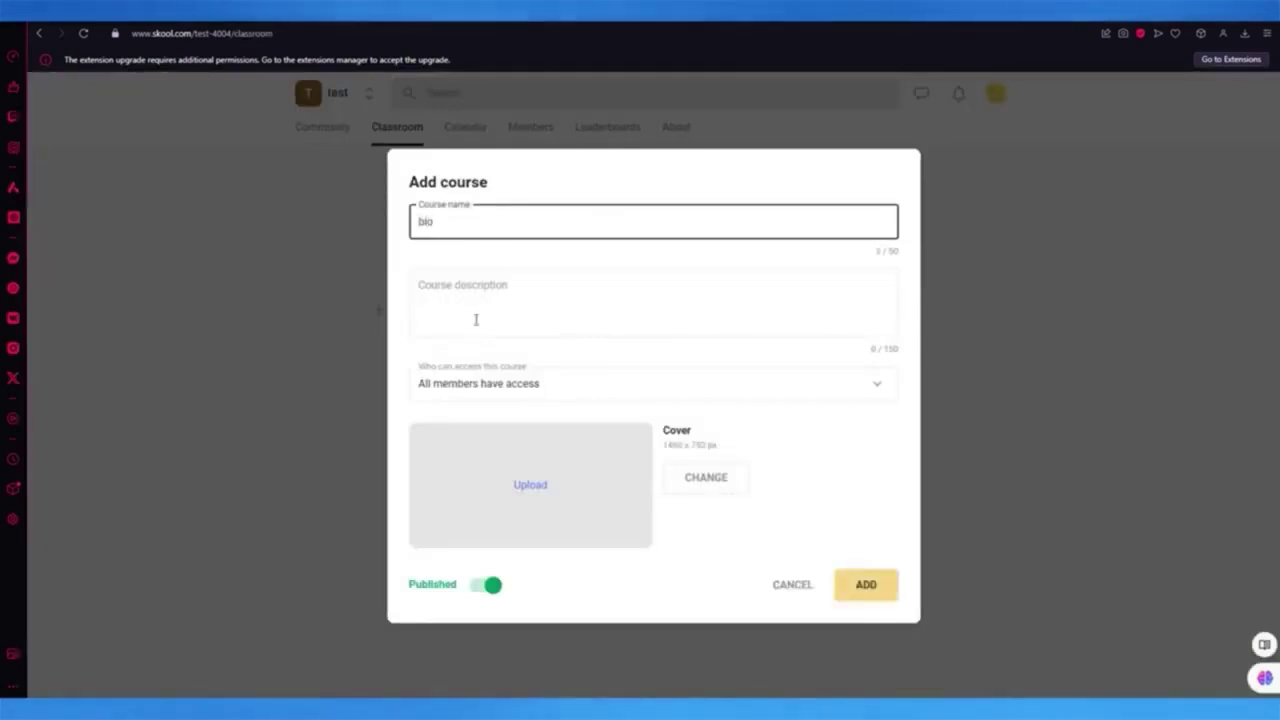
pyautogui.click(476, 319)
pyautogui.write('hfjh fjf jh fjf')
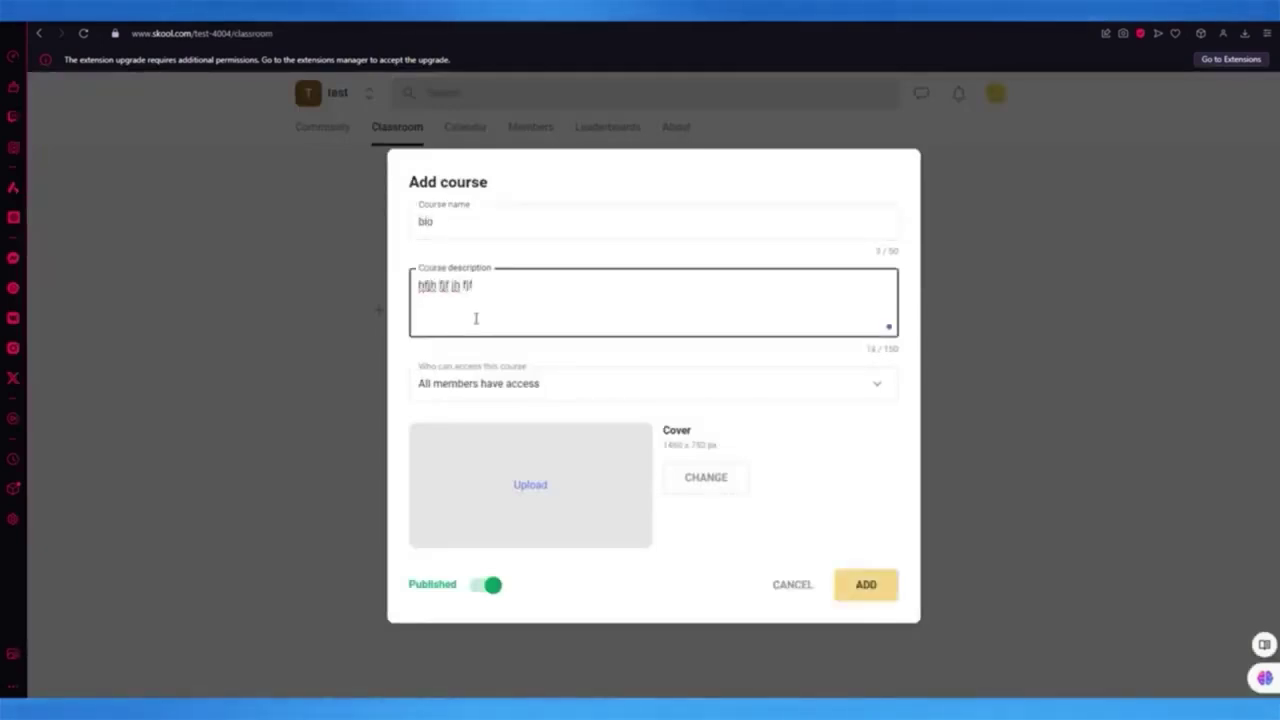
pyautogui.click(606, 390)
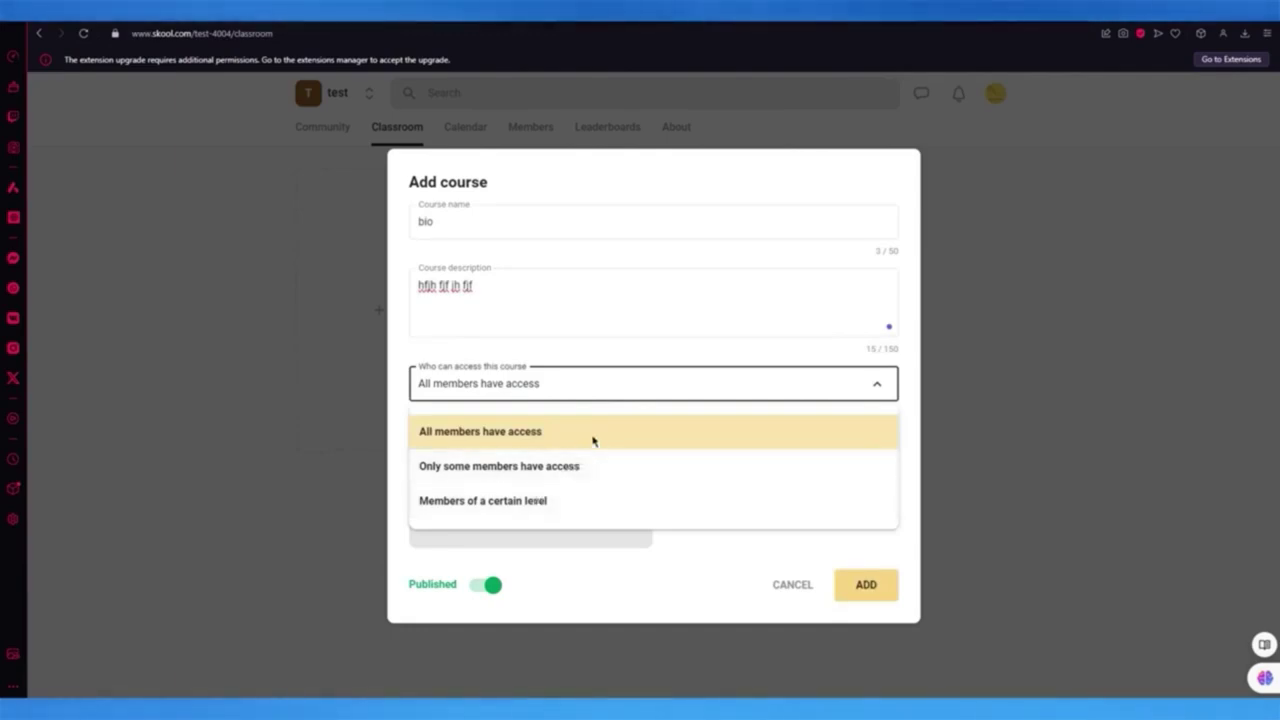
pyautogui.click(515, 432)
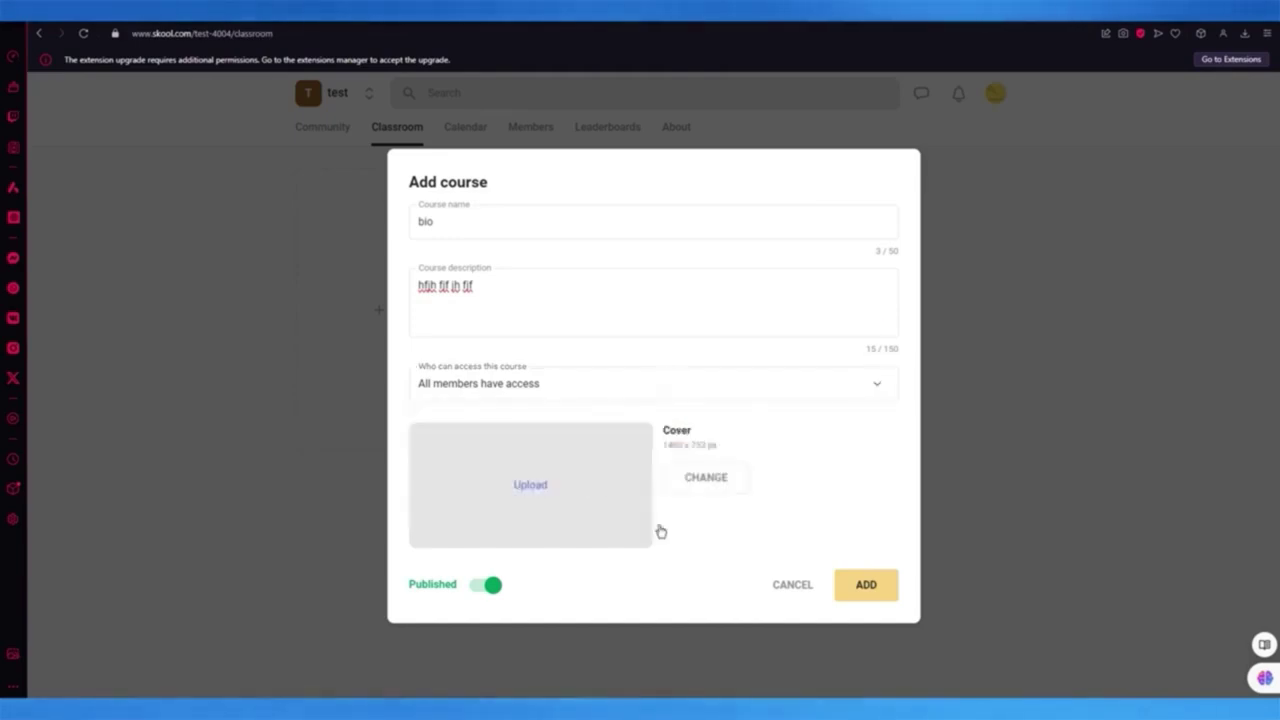
pyautogui.click(851, 584)
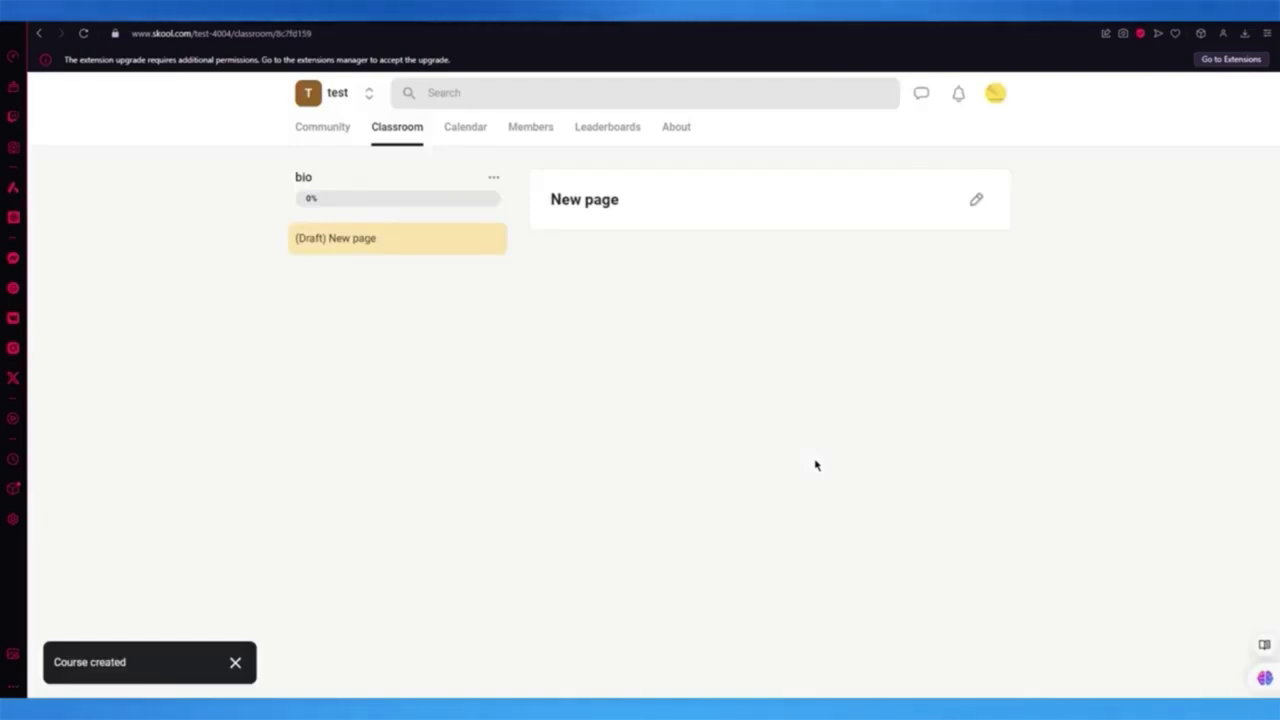
# Step: Open the bio course's New page lesson for editing, then return to the course list
pyautogui.click(972, 204)
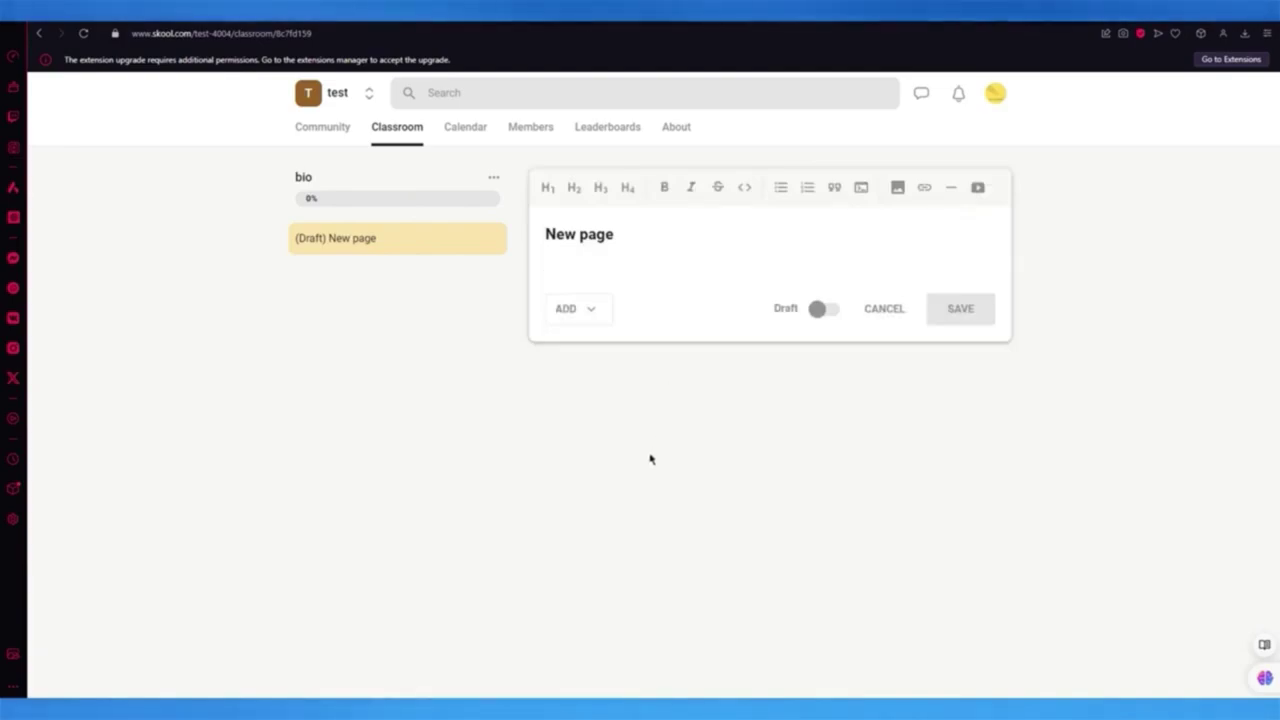
pyautogui.click(395, 146)
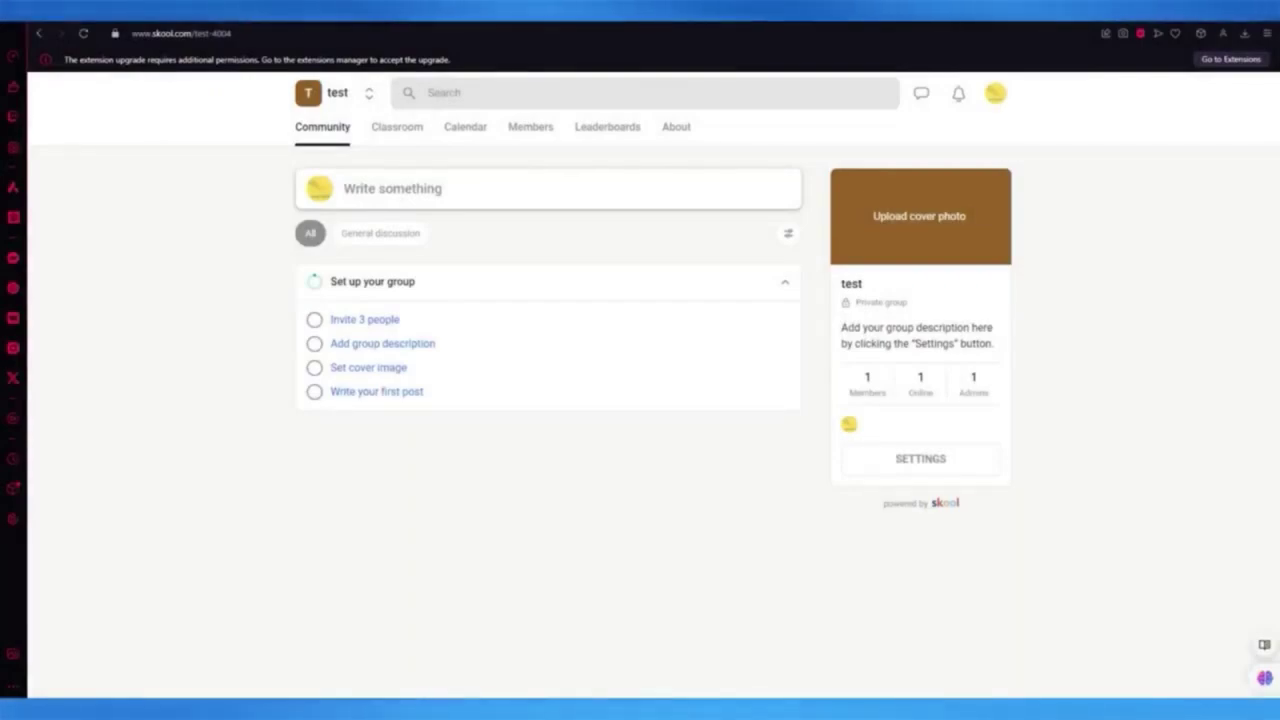
# Step: Add a course named 'hf jh', restricted to members from level 9 upward
pyautogui.click(401, 140)
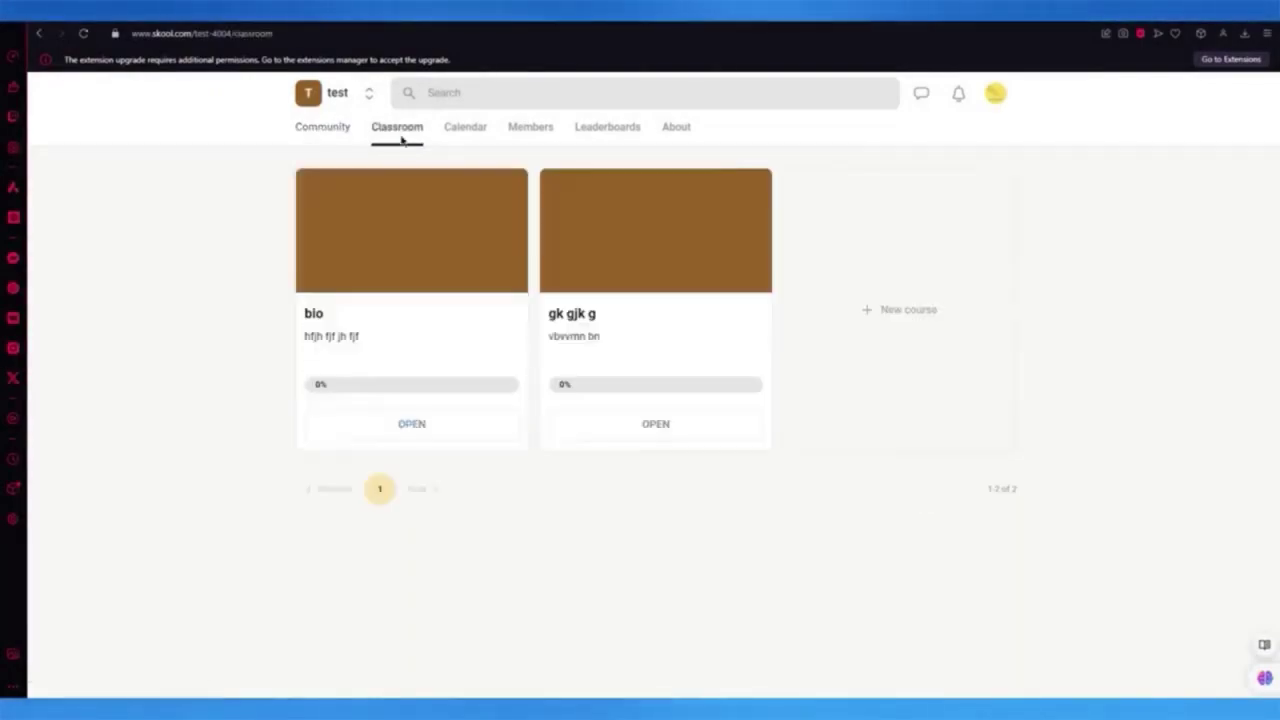
pyautogui.click(906, 308)
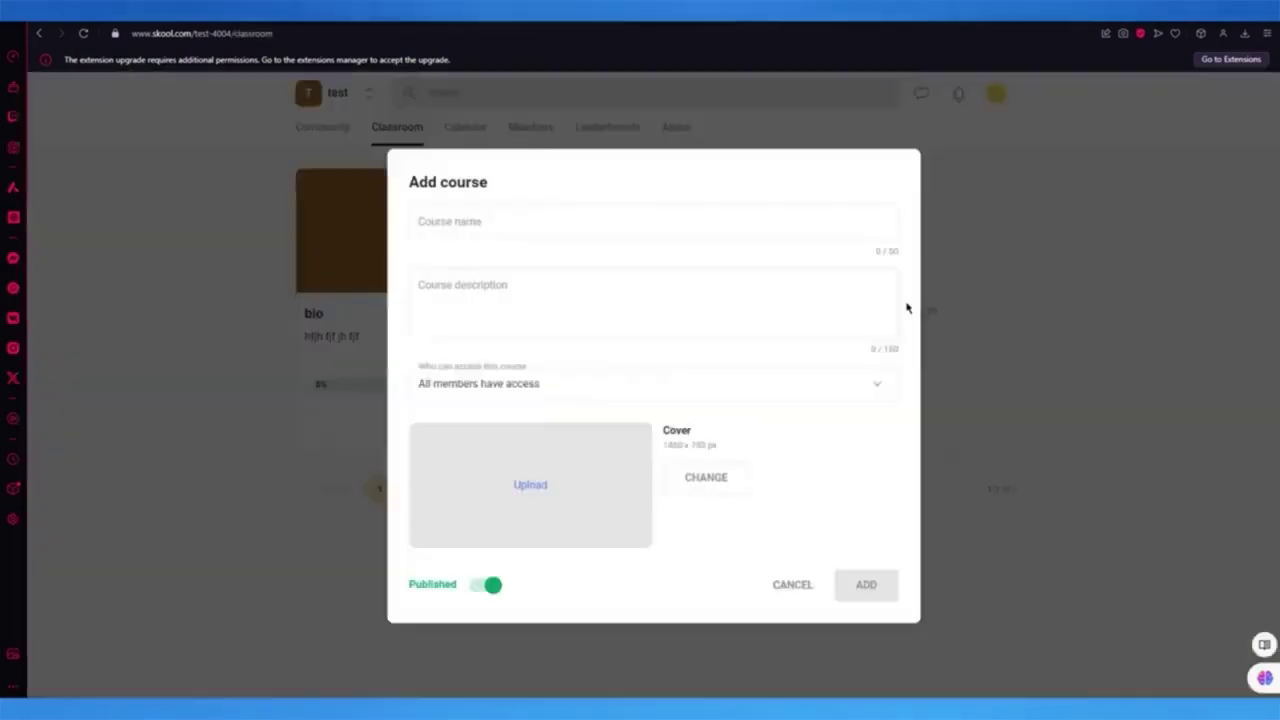
pyautogui.click(477, 219)
pyautogui.write('hf jh')
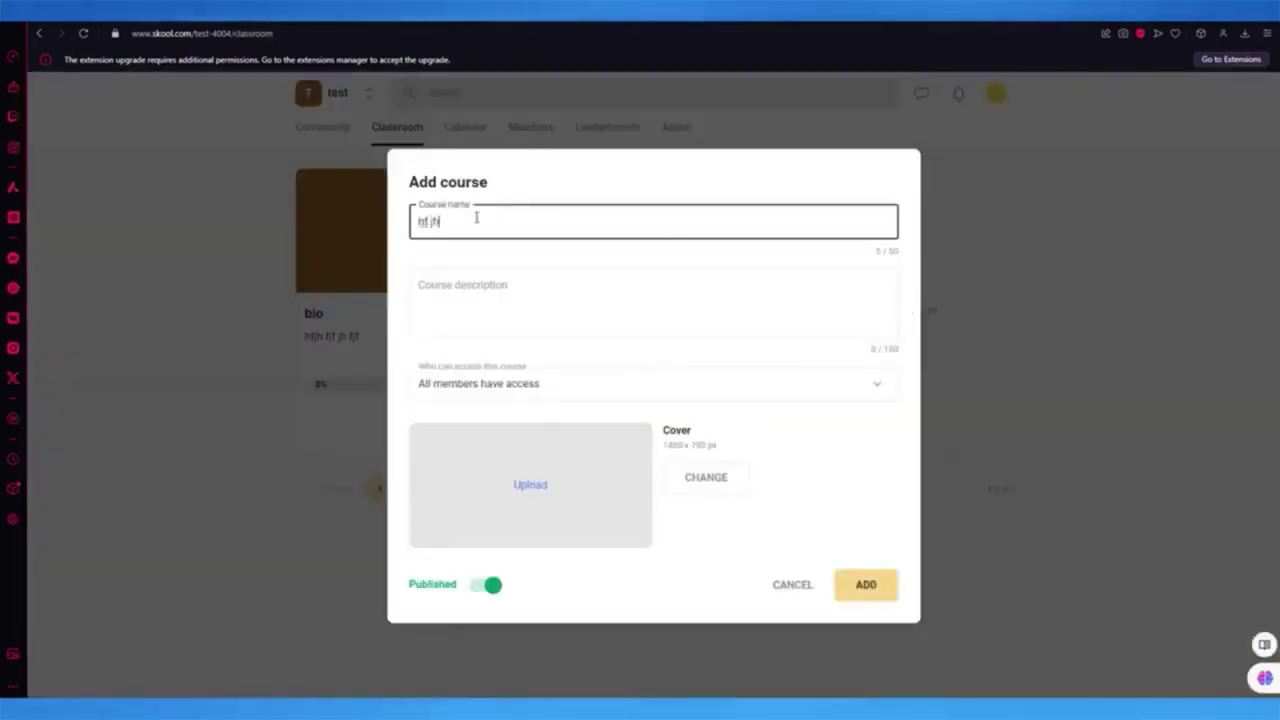
pyautogui.click(527, 386)
pyautogui.click(527, 386)
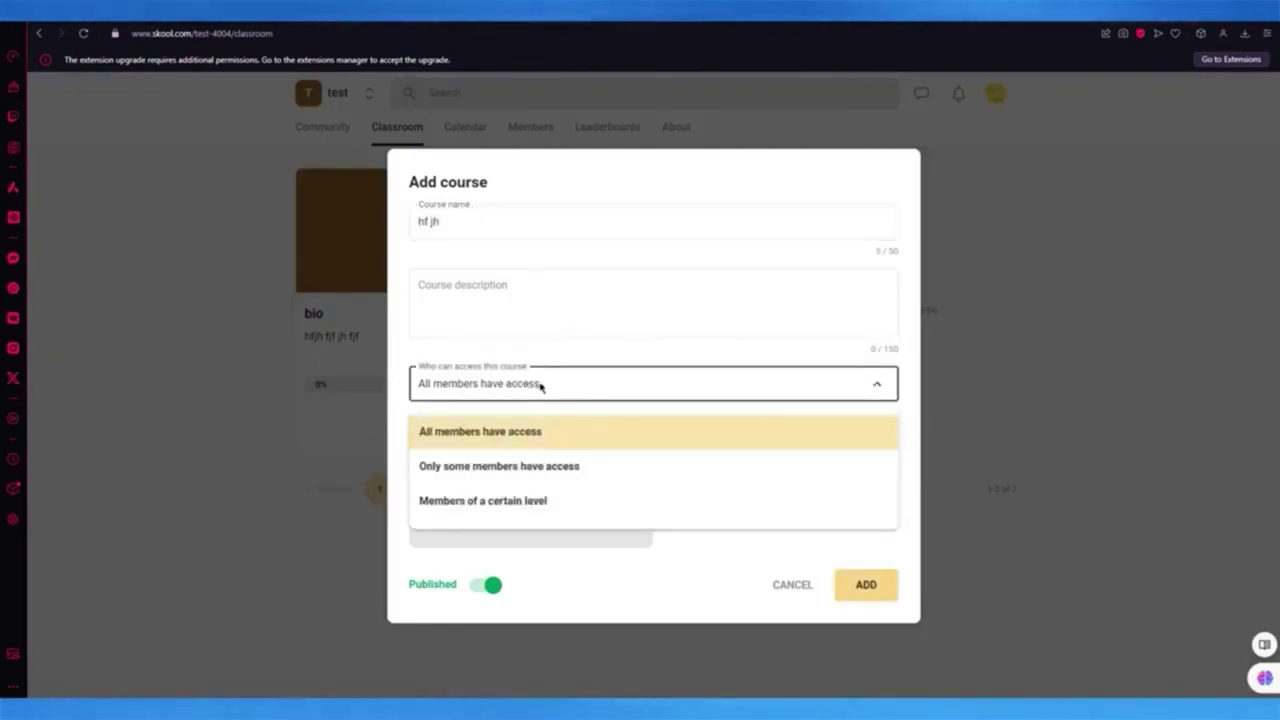
pyautogui.click(500, 500)
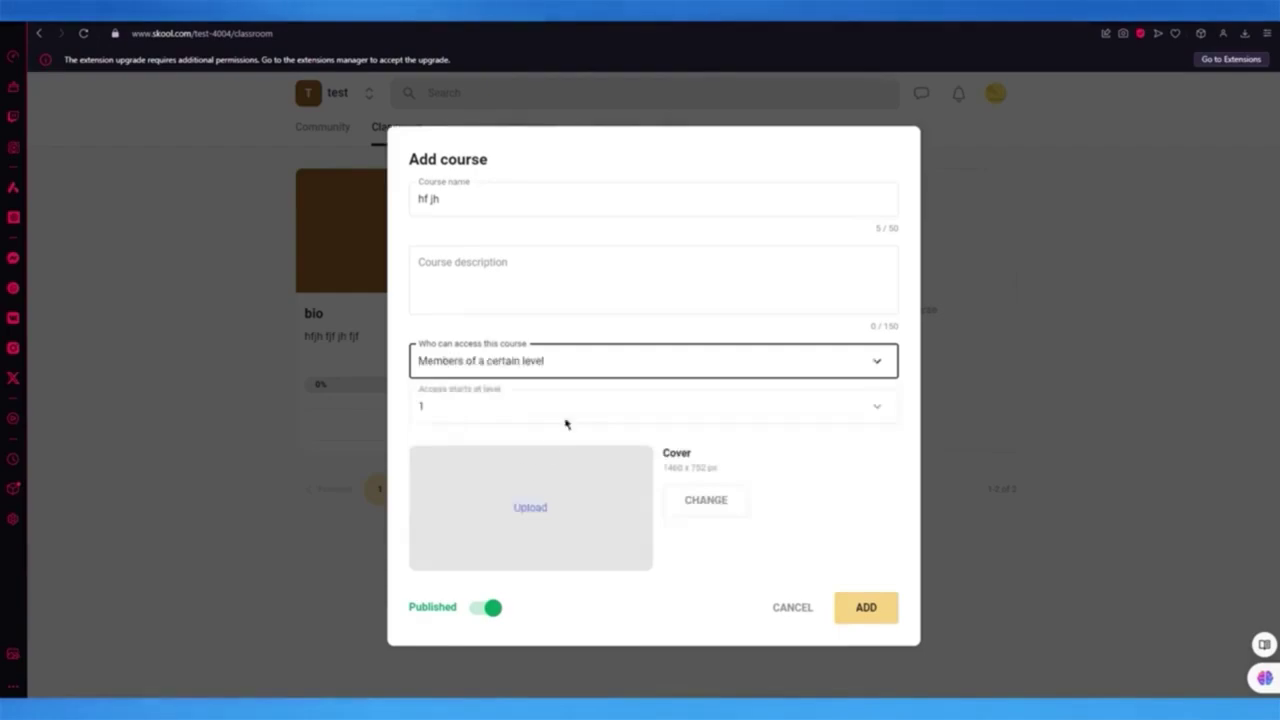
pyautogui.click(594, 408)
pyautogui.scroll(-2, 460, 606)
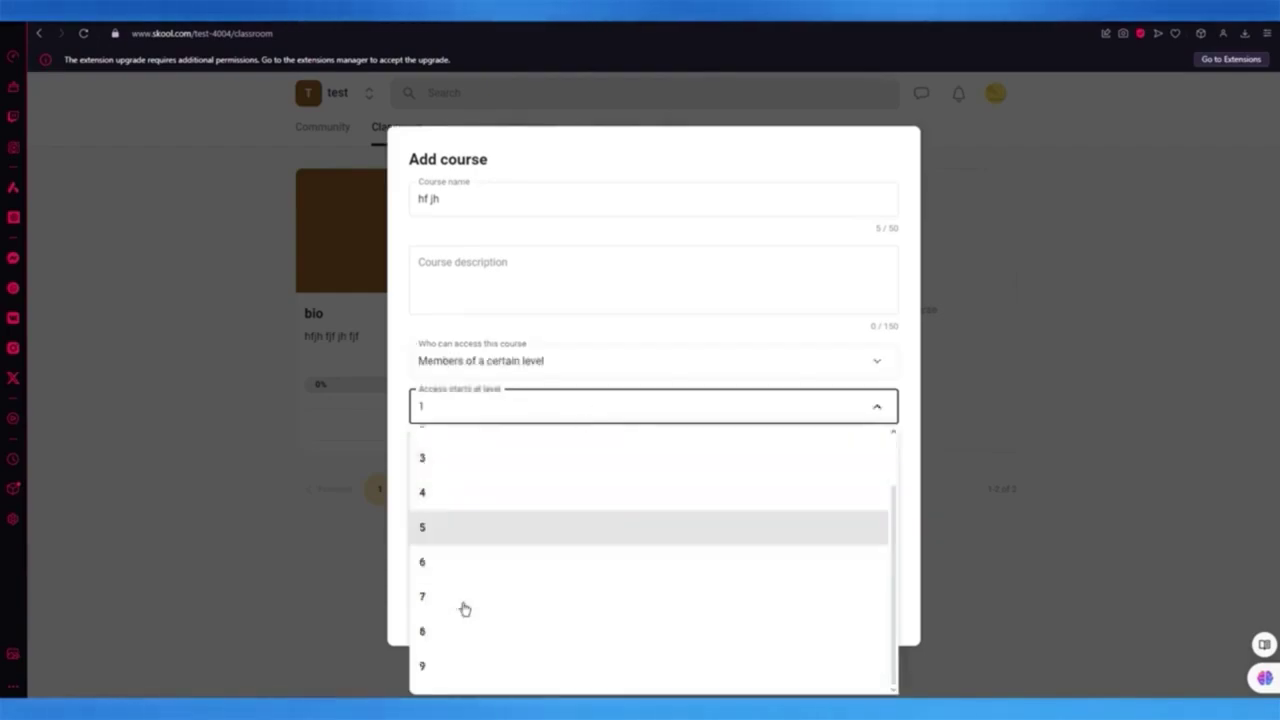
pyautogui.click(478, 667)
pyautogui.click(862, 607)
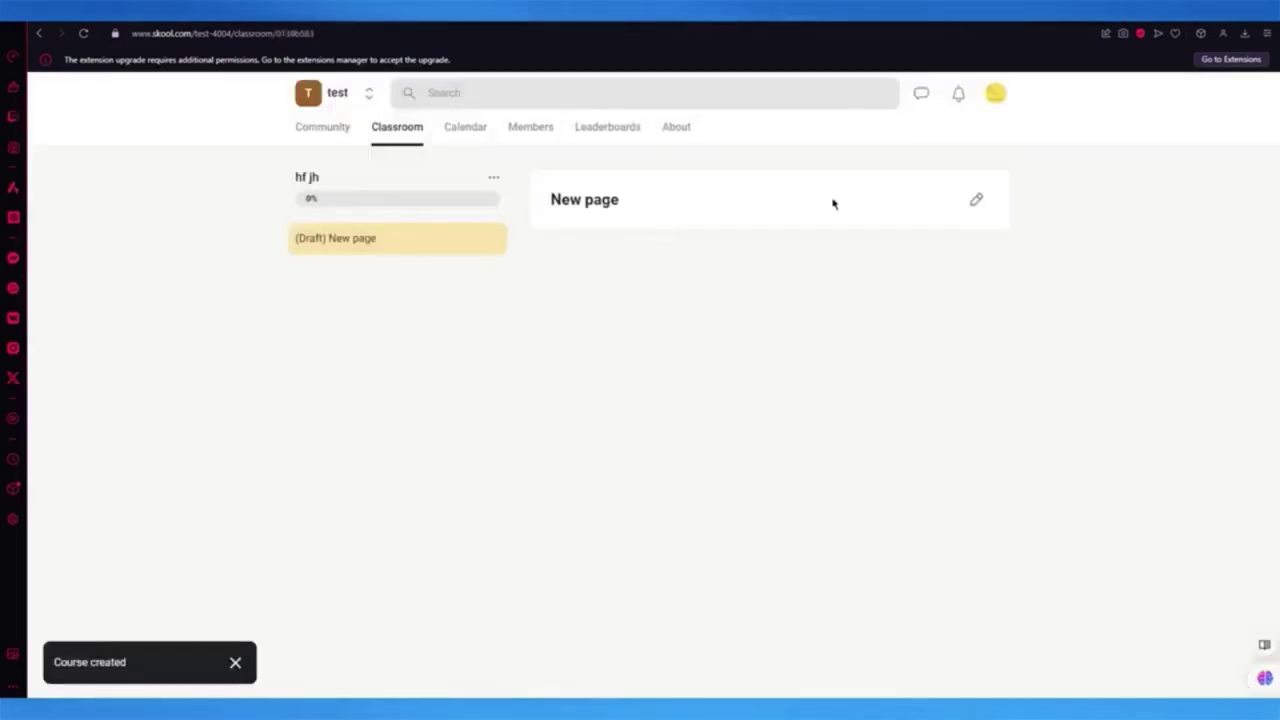
# Step: Check the online members from the Community feed, then open the group's Invite settings
pyautogui.click(343, 131)
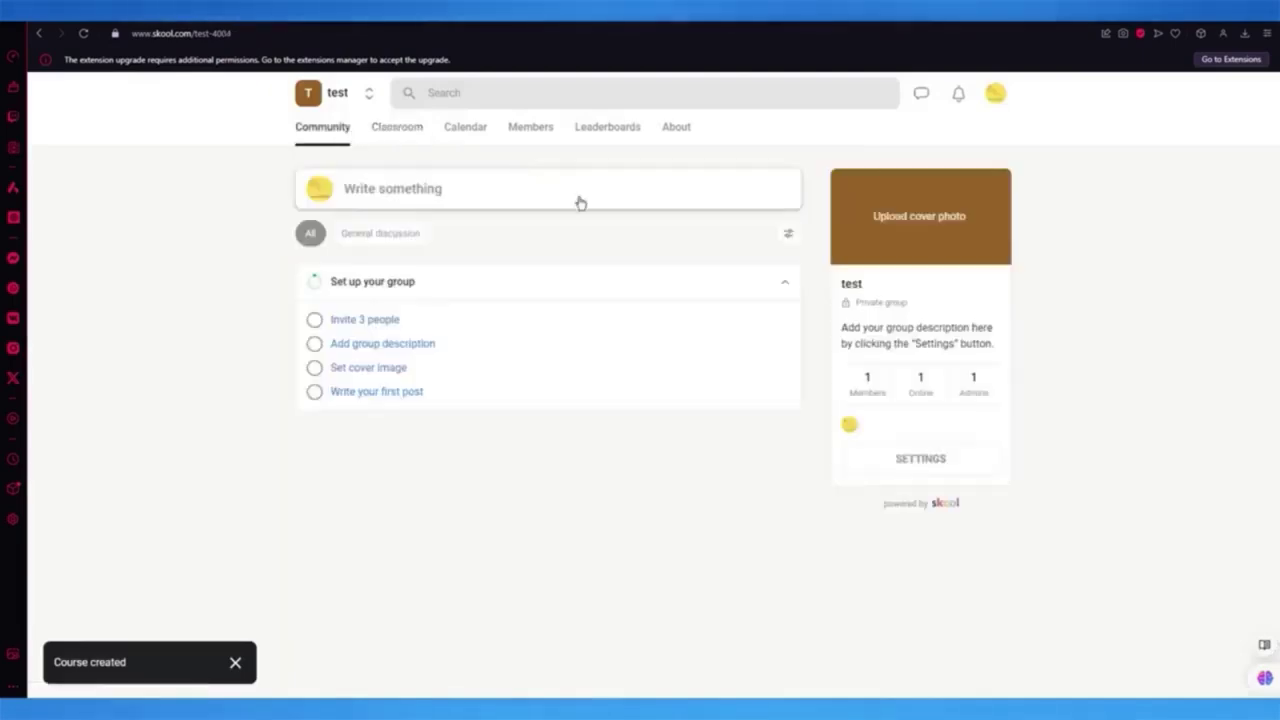
pyautogui.click(920, 380)
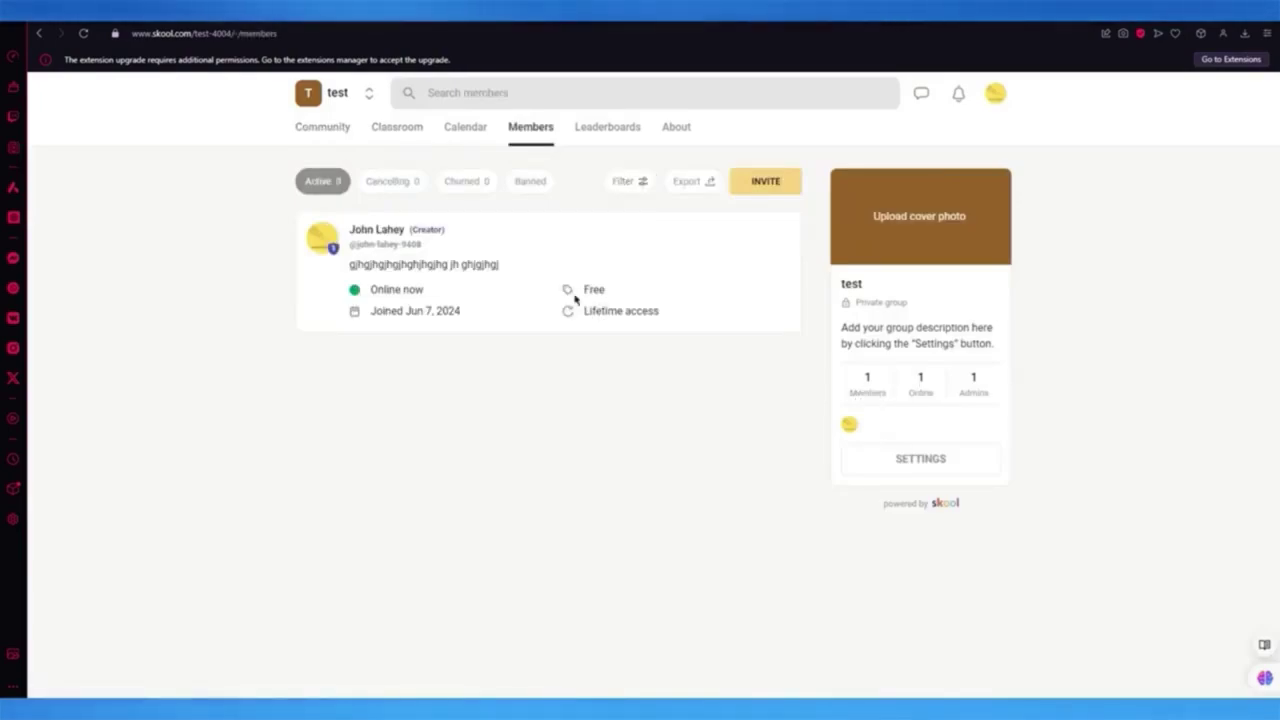
pyautogui.click(337, 134)
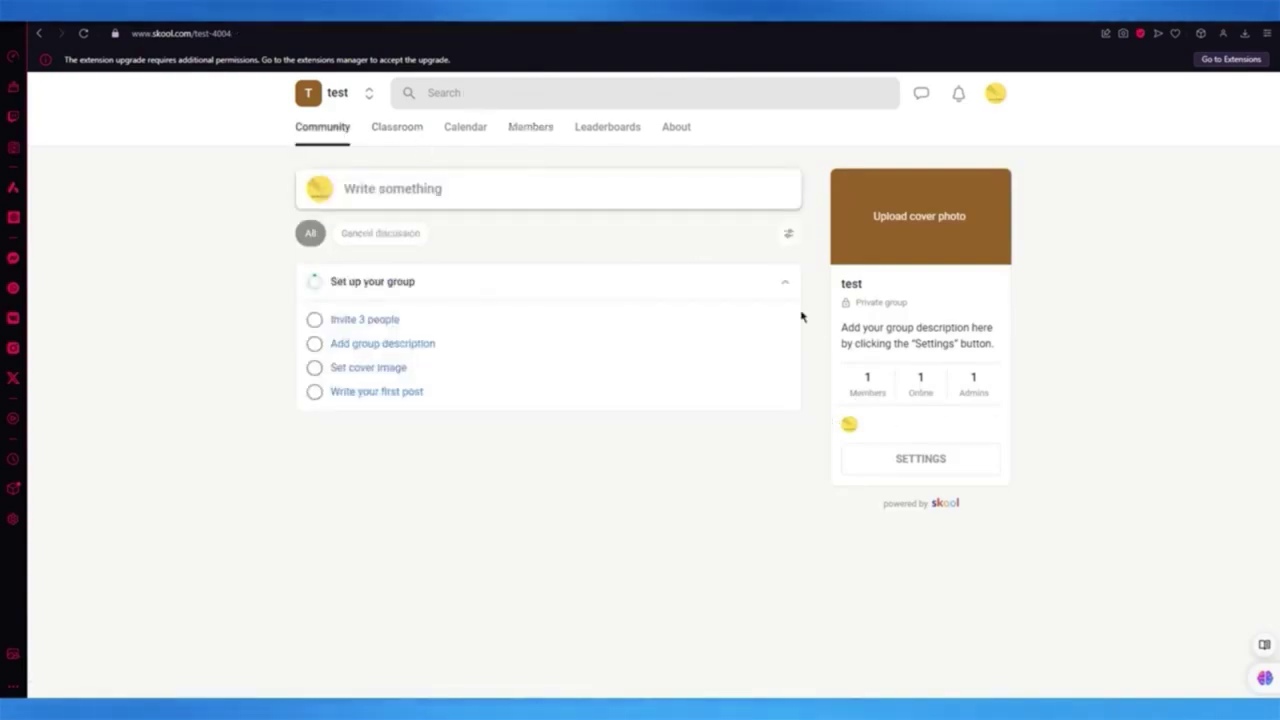
pyautogui.click(940, 458)
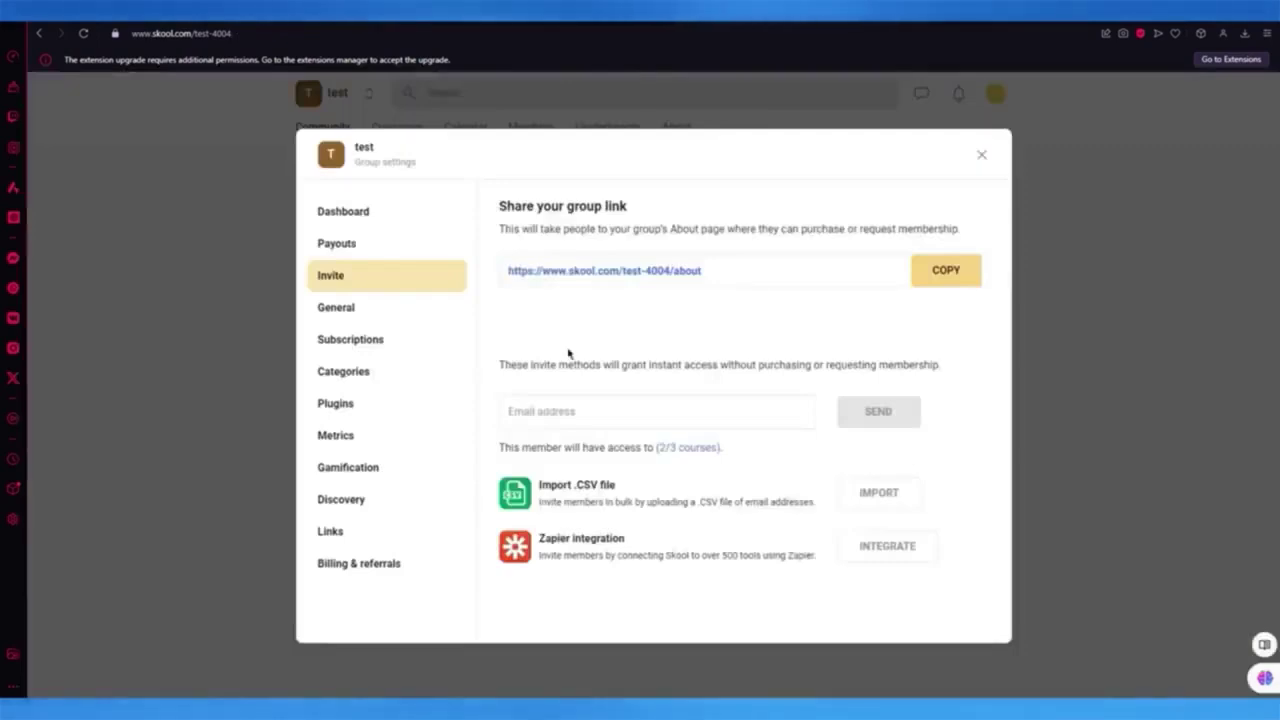
# Step: View the group's Subscriptions pricing and try adding a paid price
pyautogui.click(415, 334)
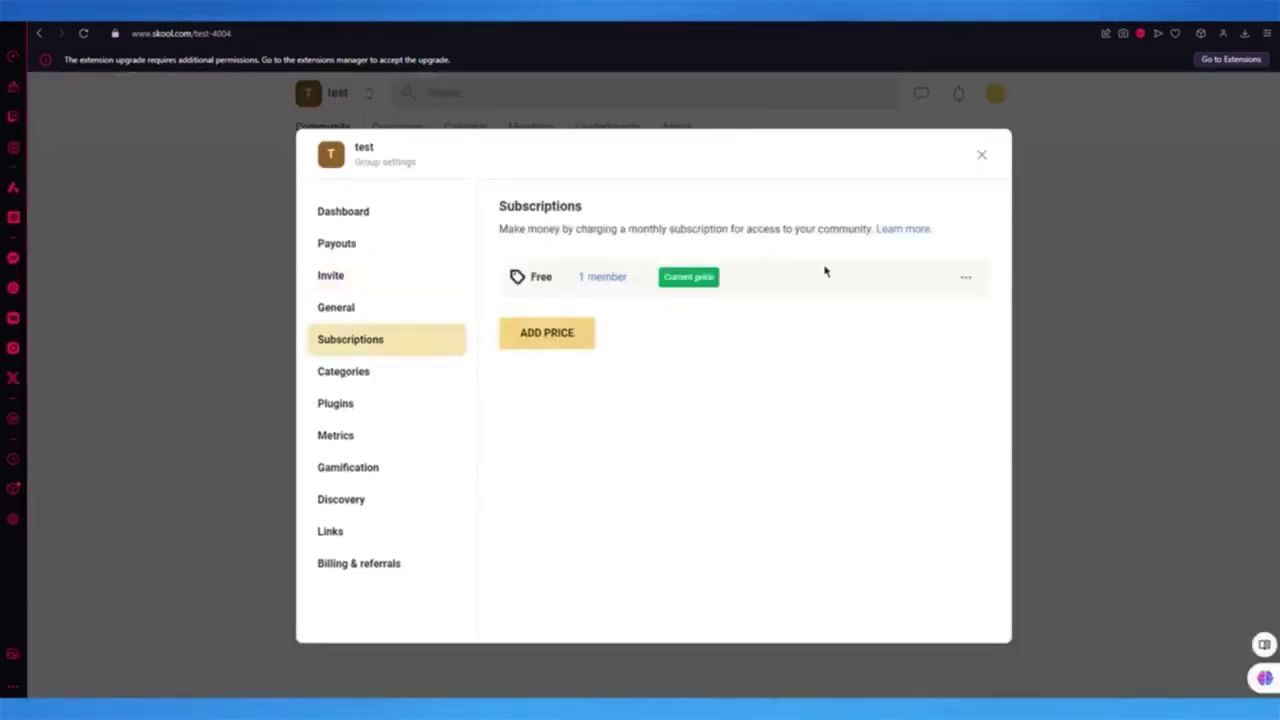
pyautogui.click(540, 334)
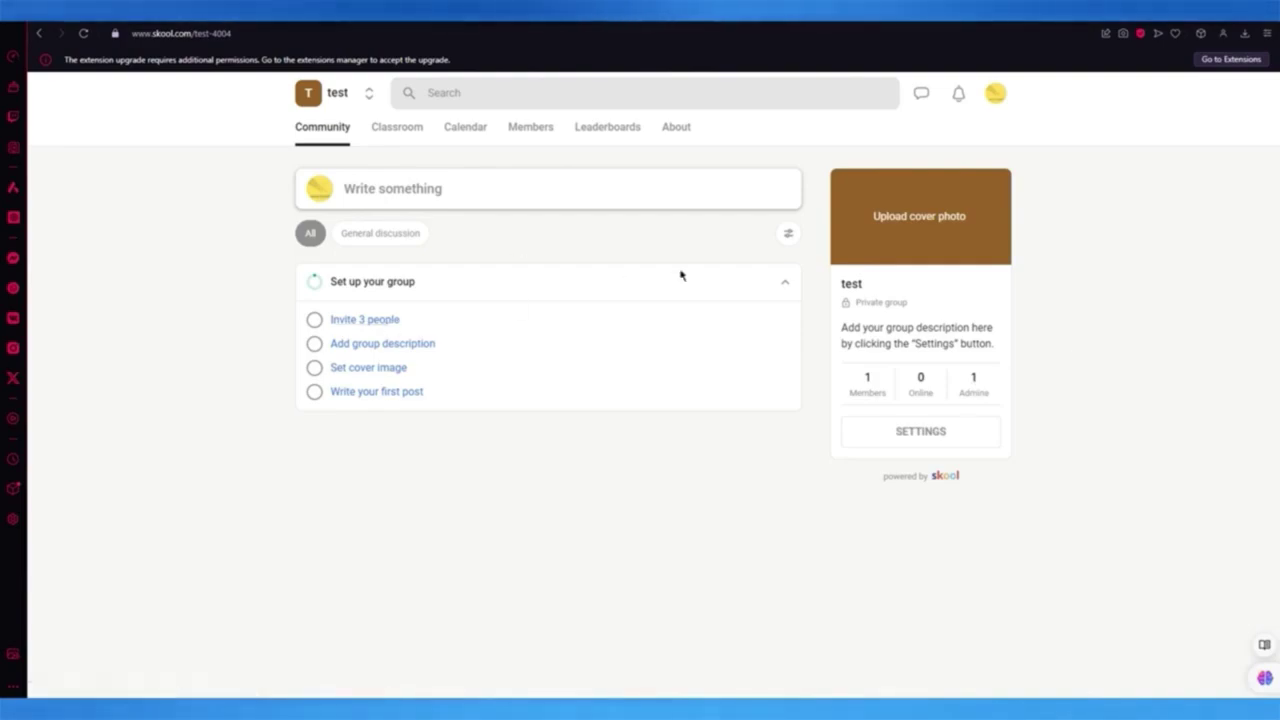
# Step: Reopen the invite page, copy the group's share link, and open a new browser tab
pyautogui.click(366, 322)
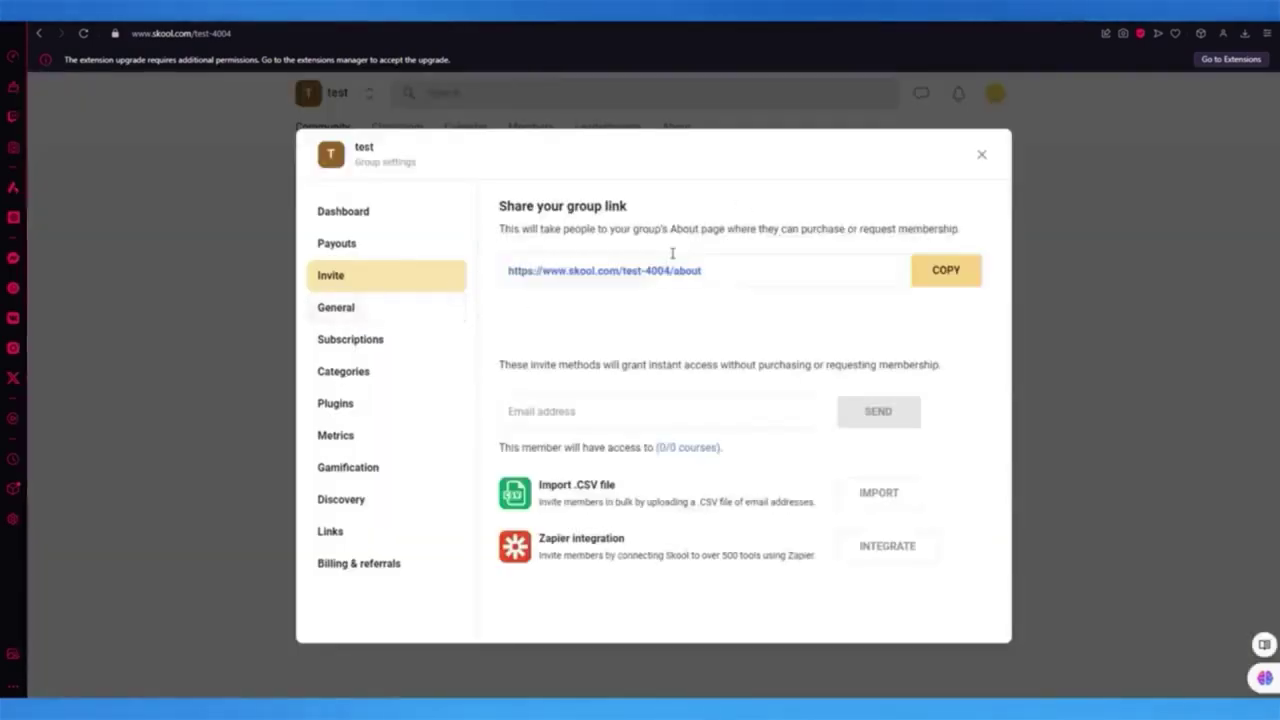
pyautogui.click(945, 268)
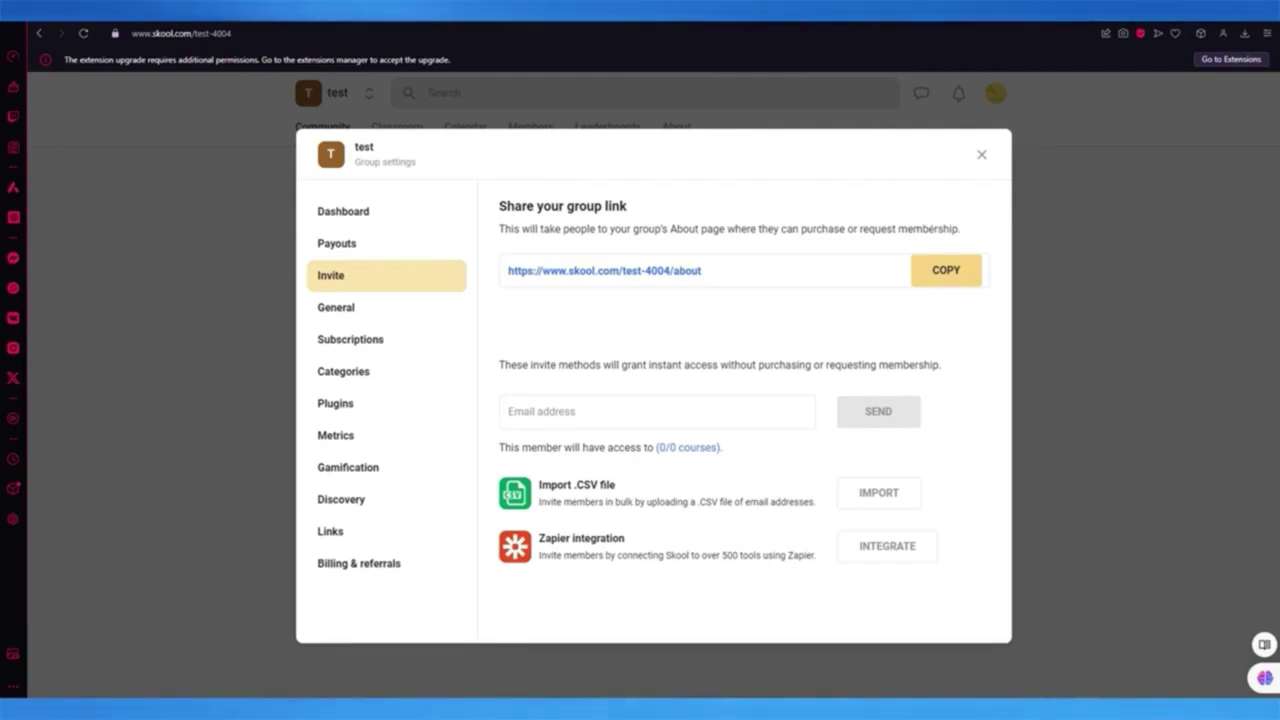
pyautogui.hotkey('ctrl', 't')
# Step: Run a Google search for 'reddit skool forum' to find Reddit threads about Skool
pyautogui.write('reddi')
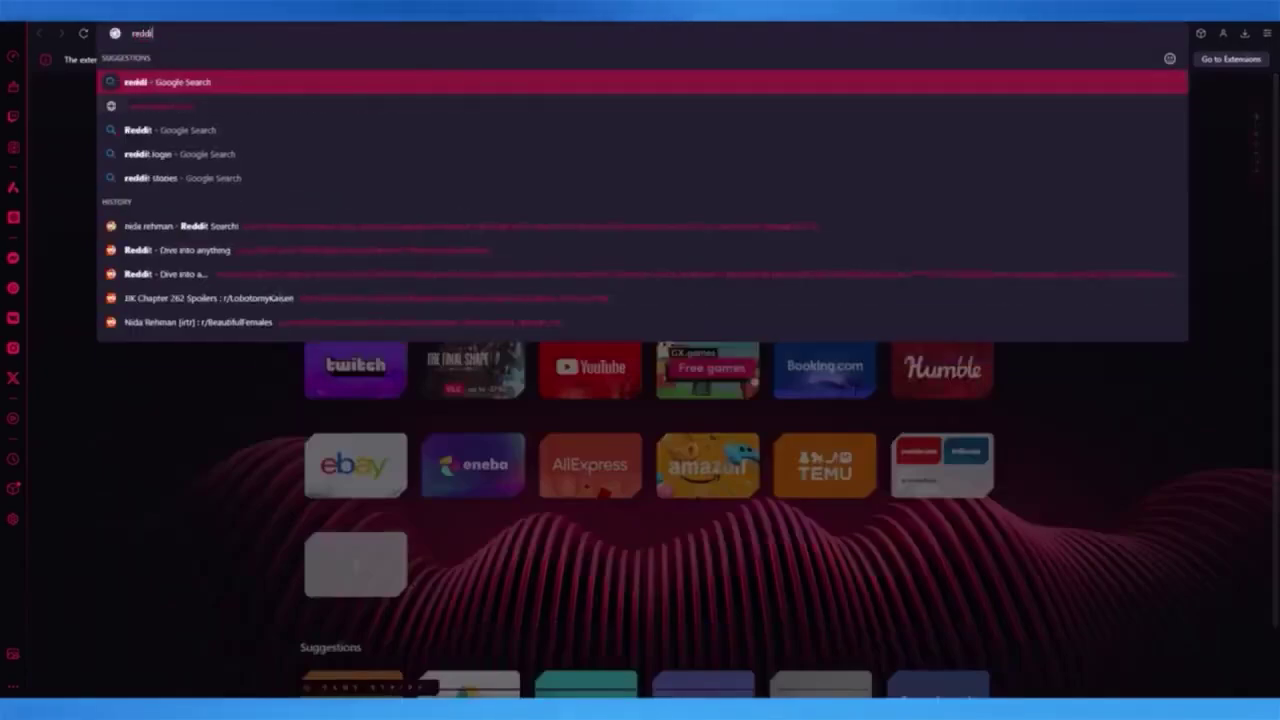
pyautogui.write('t skool fo')
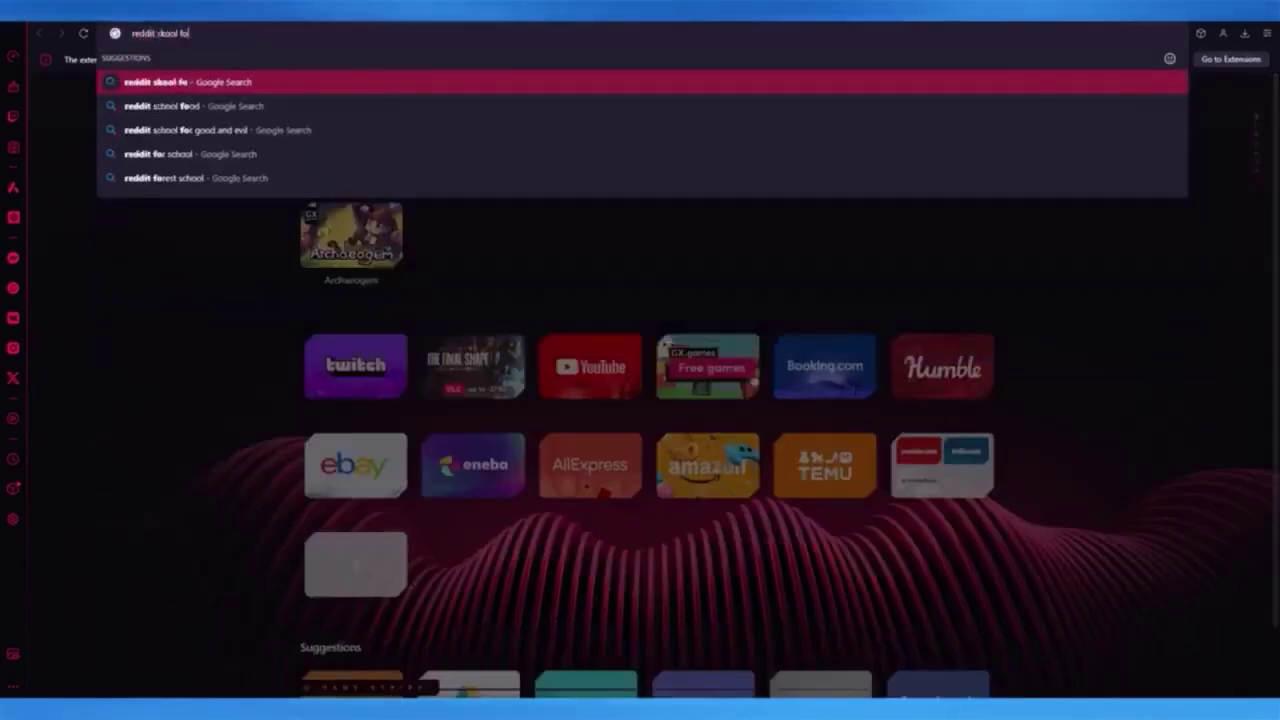
pyautogui.write('rum')
pyautogui.press('Return')
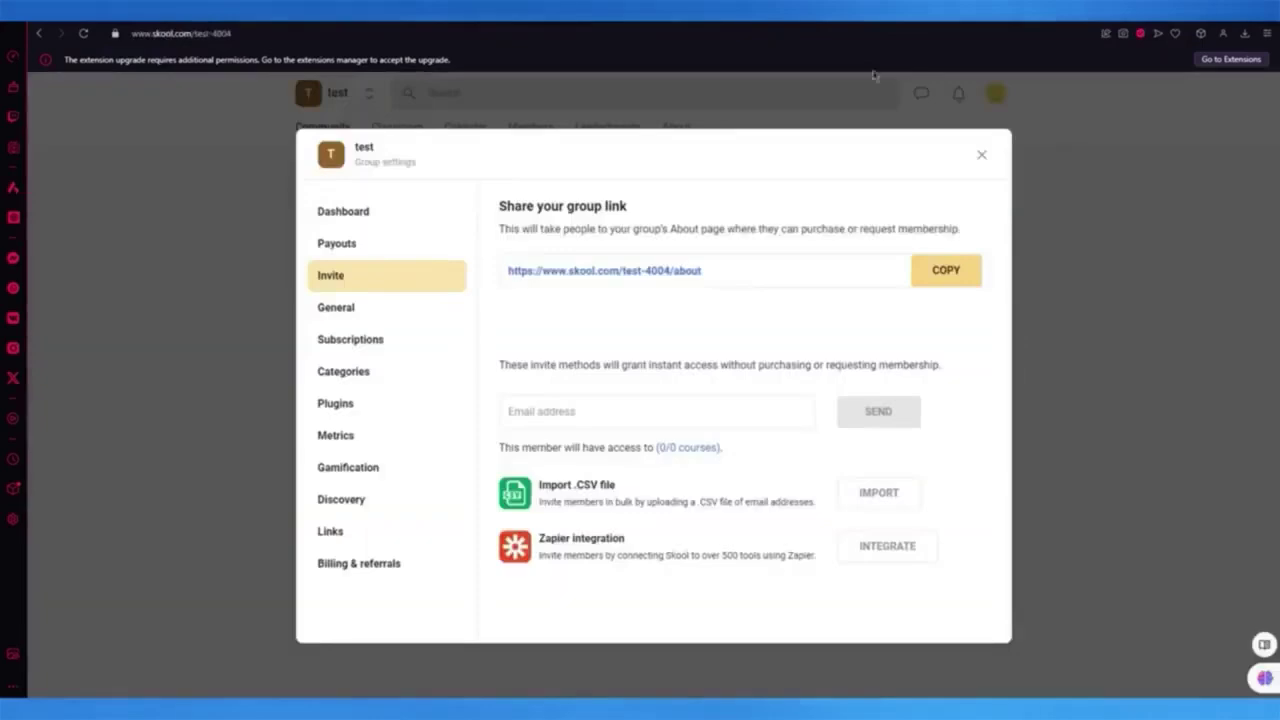
# Step: Close the Group settings dialog to return to the test community's Community feed
pyautogui.click(981, 155)
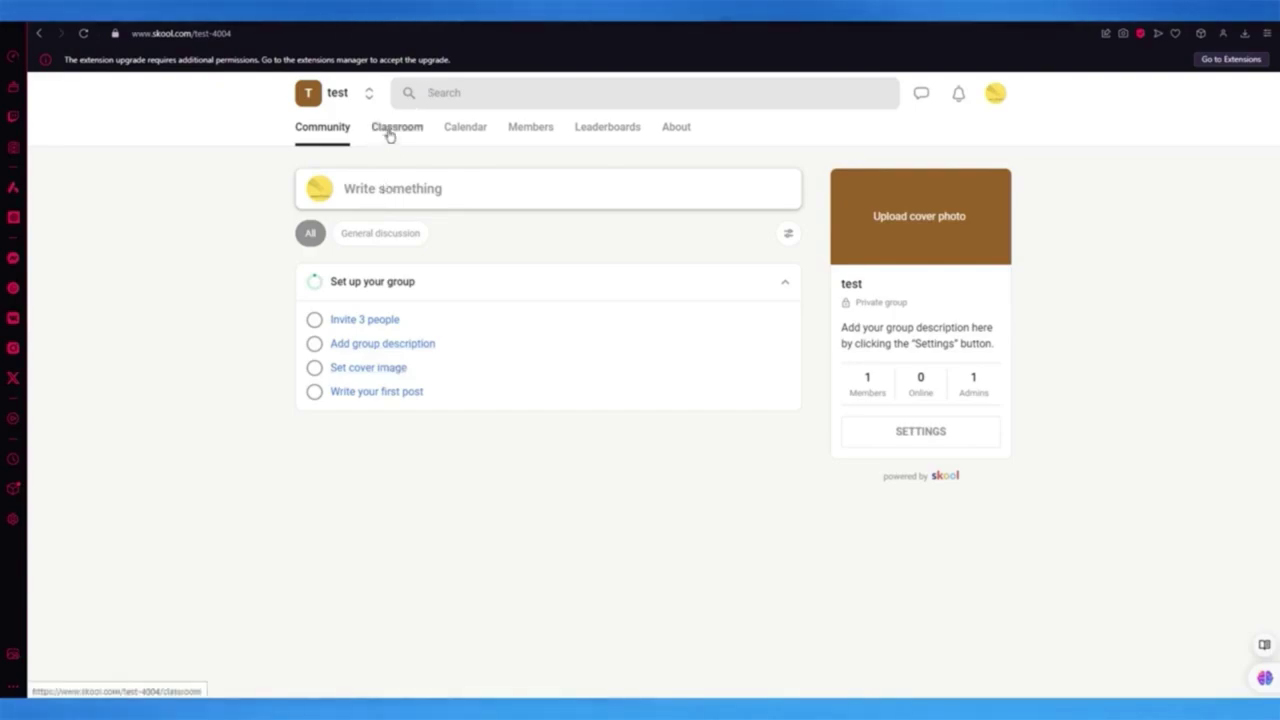
# Step: Visit the Classroom, return to the Community feed, then open the profile avatar menu
pyautogui.click(389, 136)
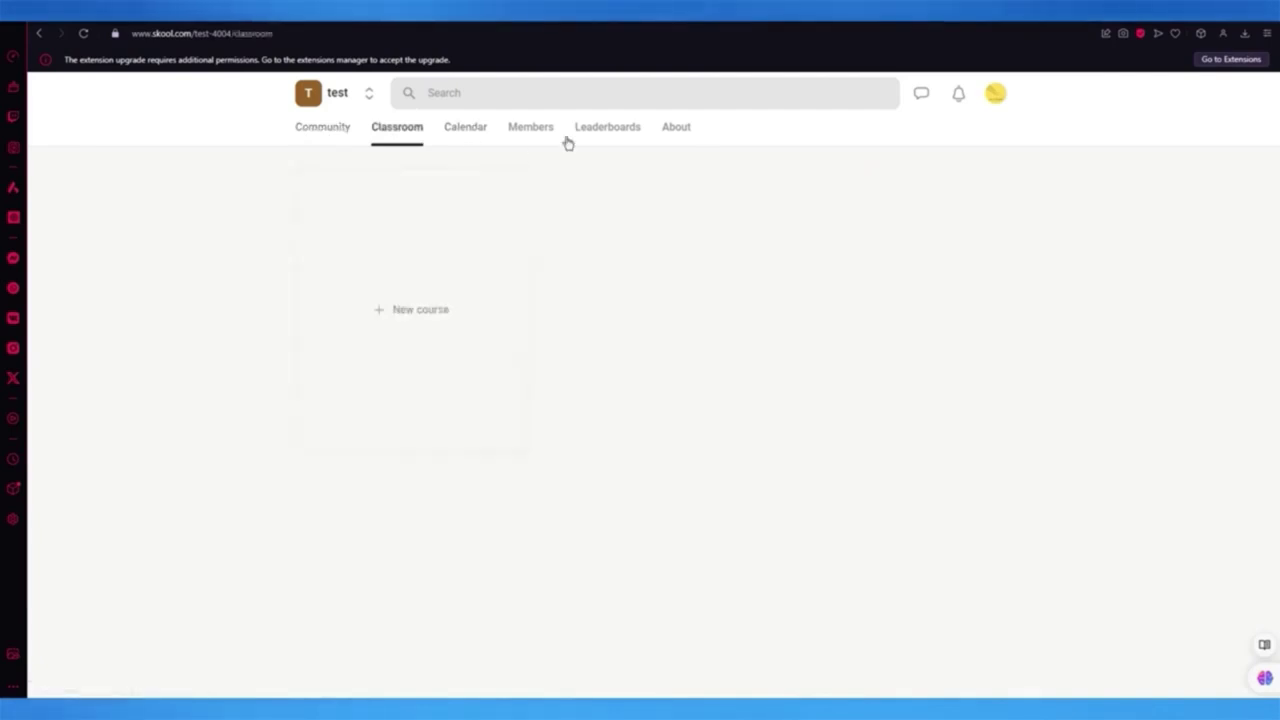
pyautogui.click(321, 136)
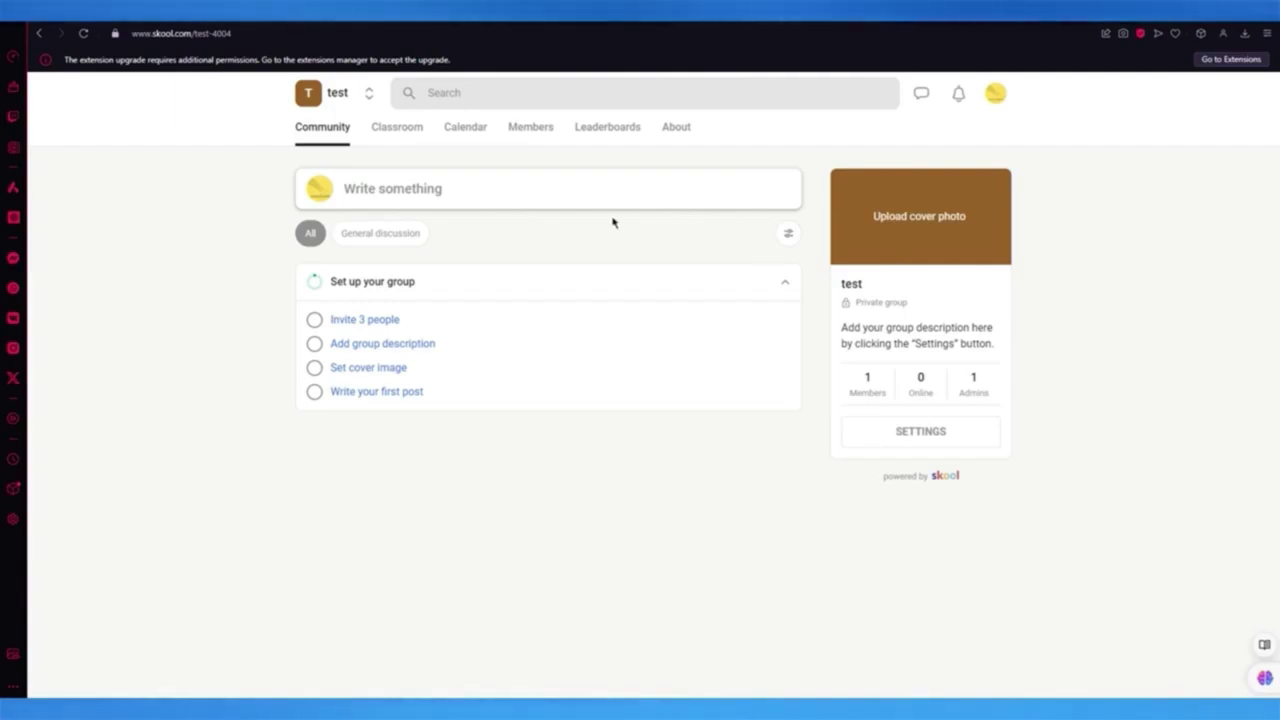
pyautogui.click(997, 95)
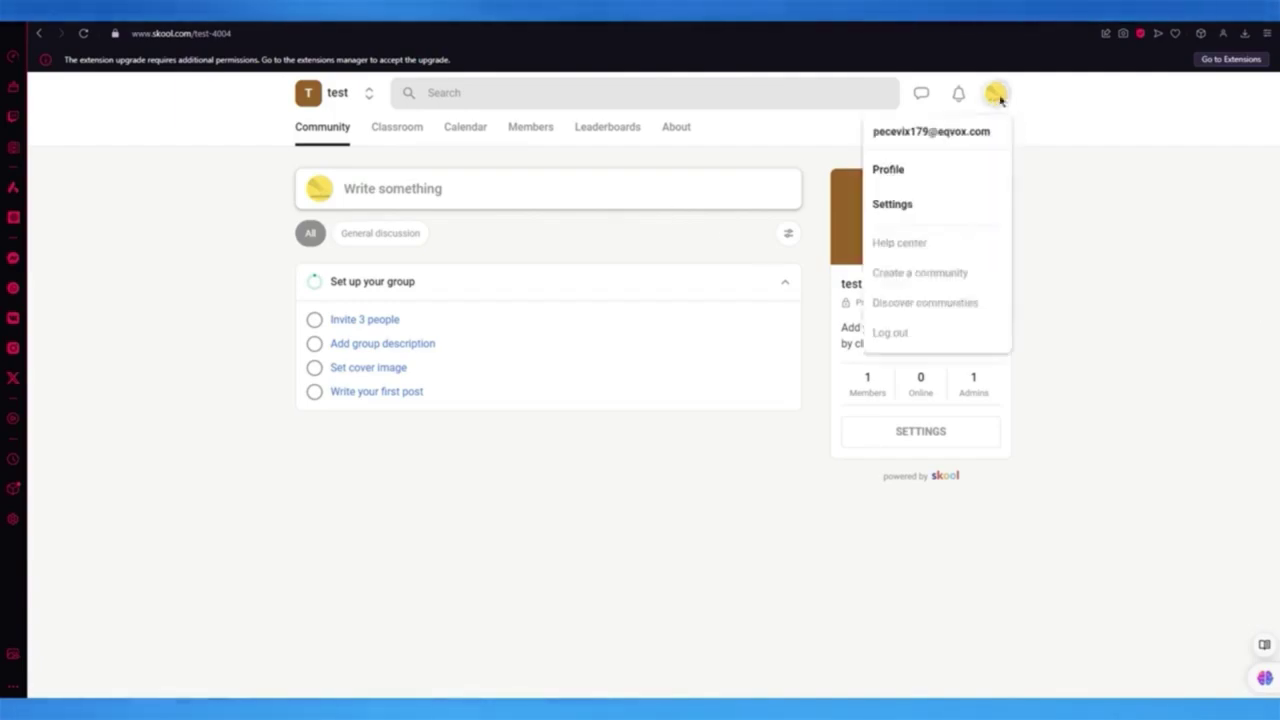
# Step: Browse the Account and Profile settings pages, then return to the test community via the Skool logo
pyautogui.click(924, 207)
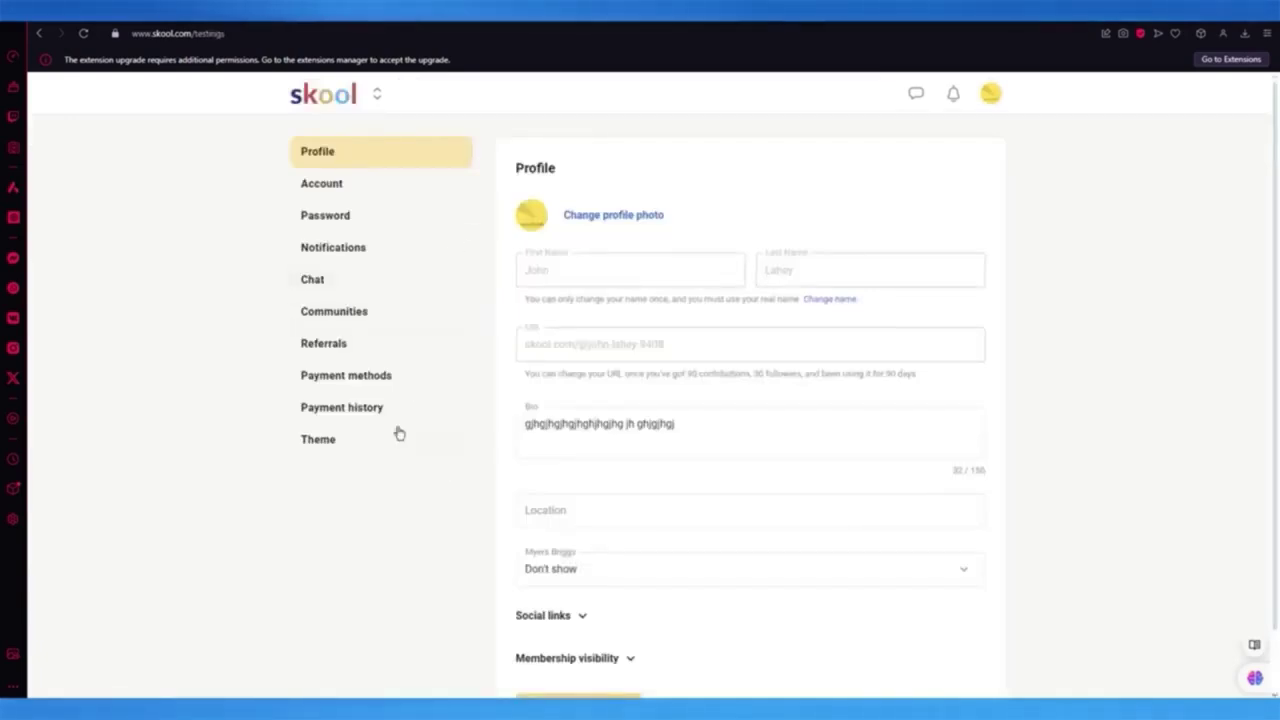
pyautogui.click(351, 195)
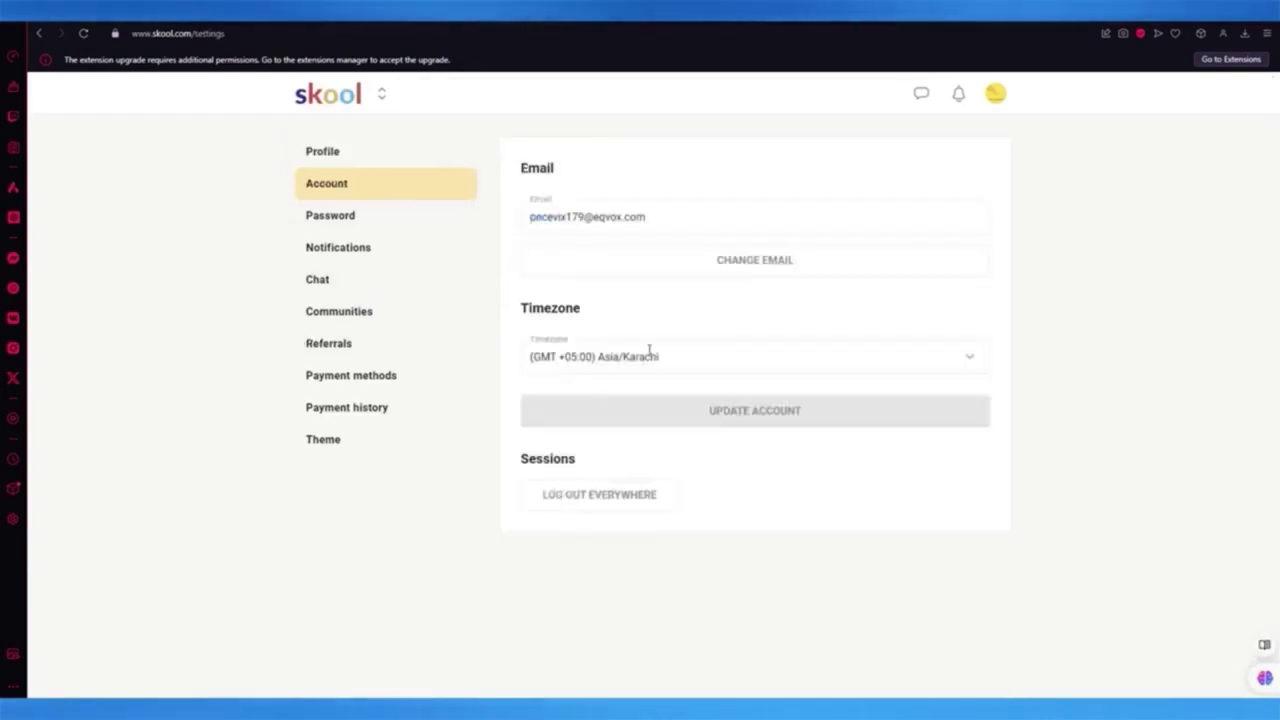
pyautogui.click(341, 155)
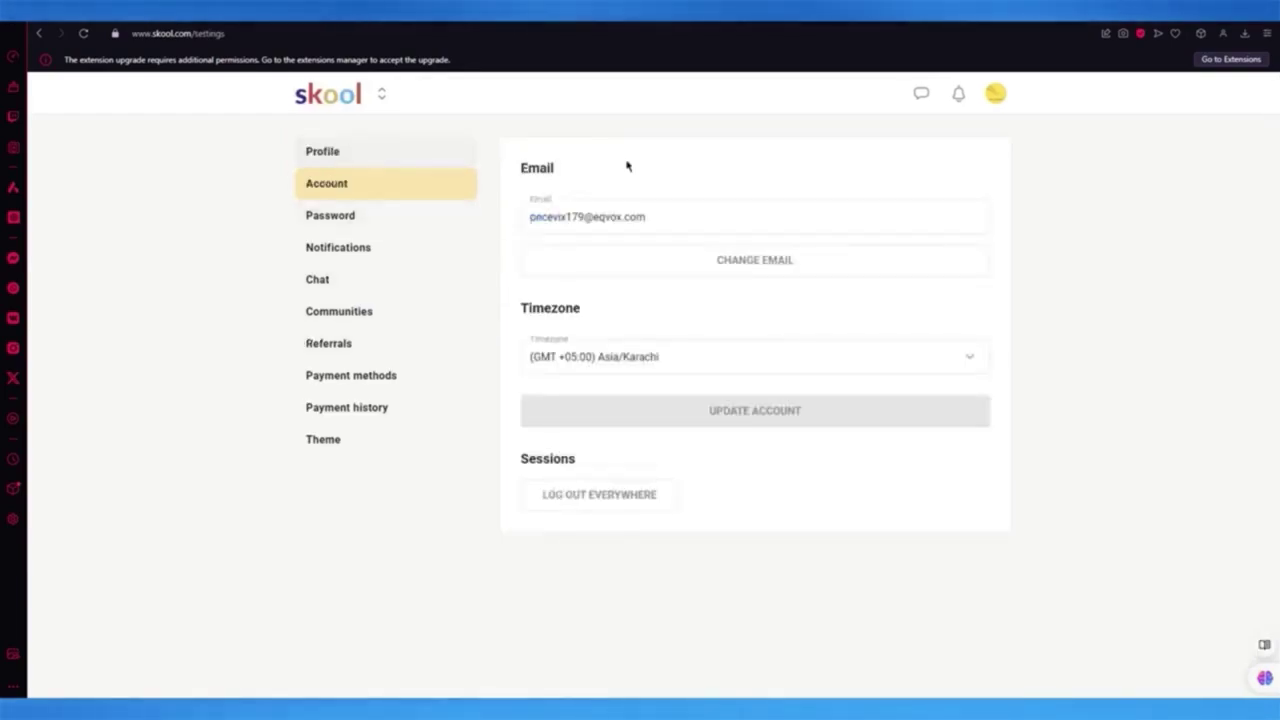
pyautogui.click(333, 100)
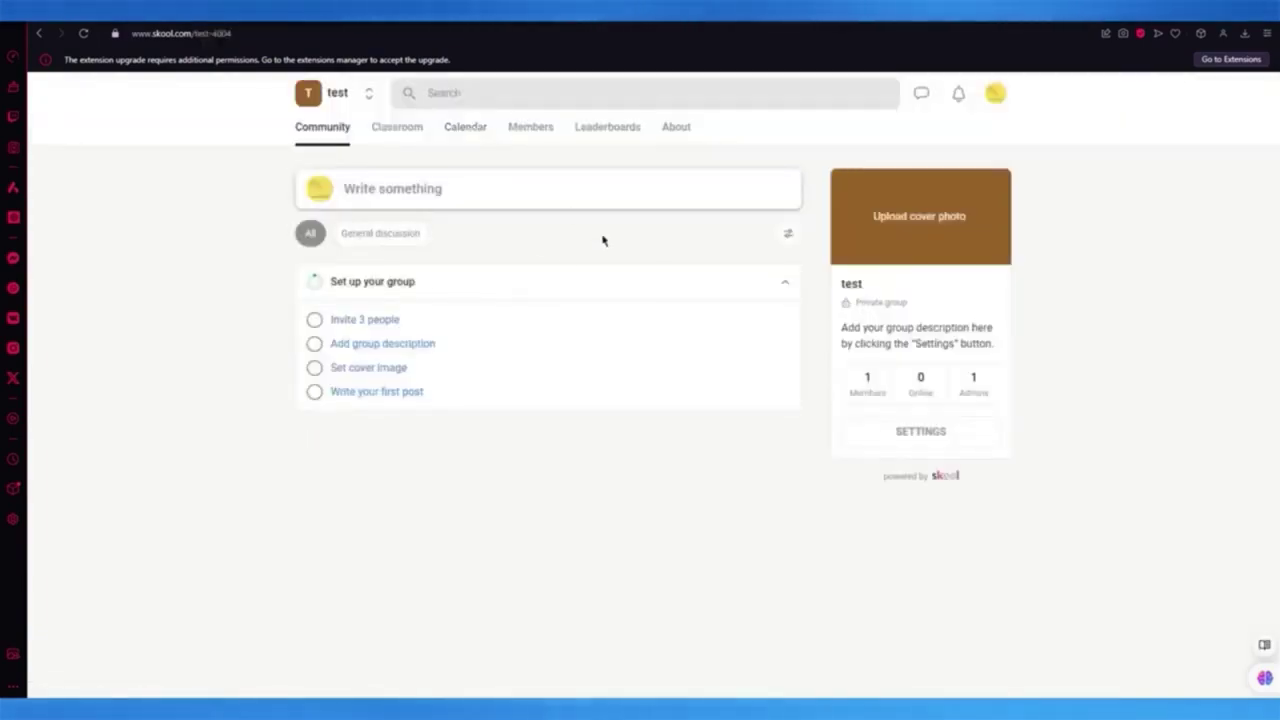
pyautogui.click(372, 320)
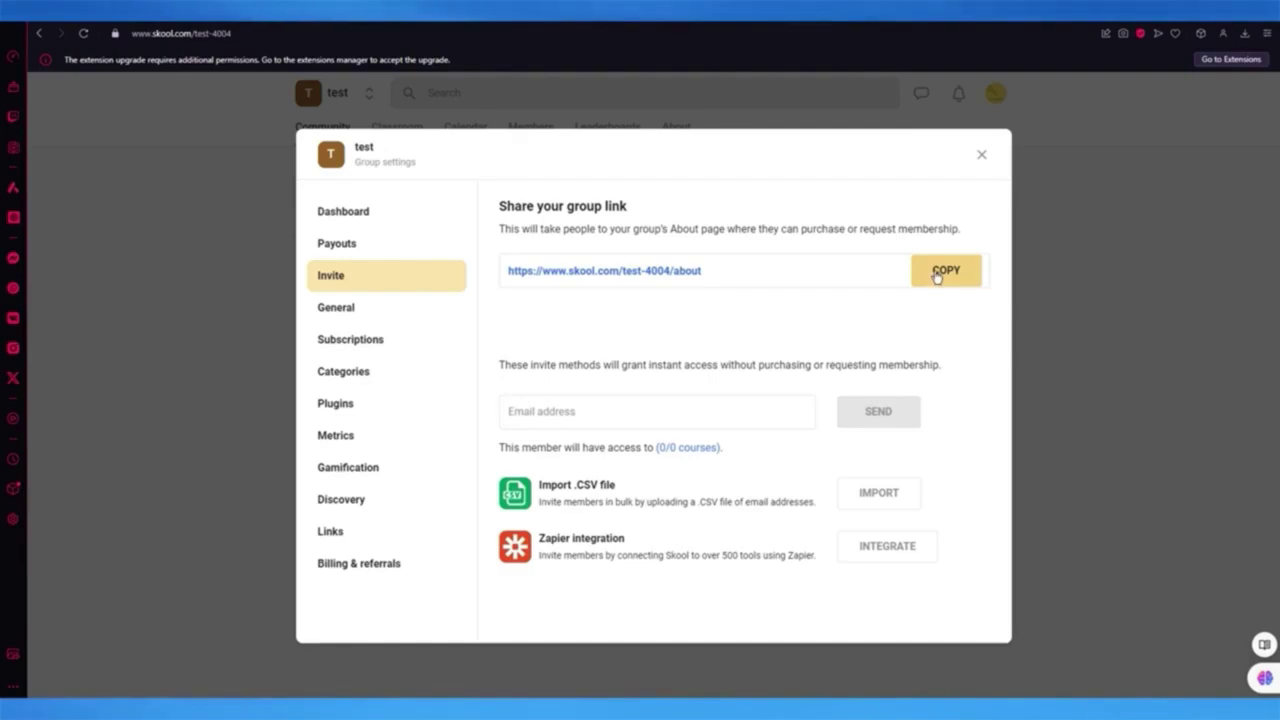
pyautogui.click(982, 155)
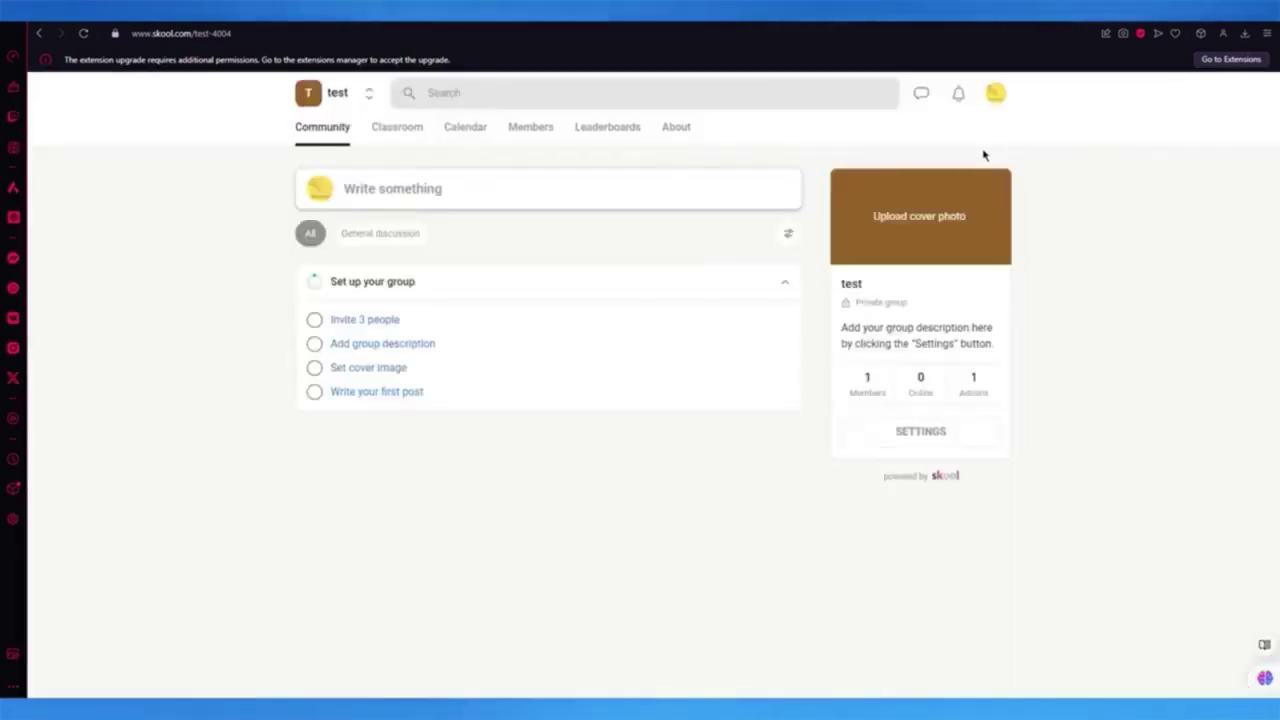
# Step: Look through the general group settings: the group URL, description and initials fields
pyautogui.click(380, 345)
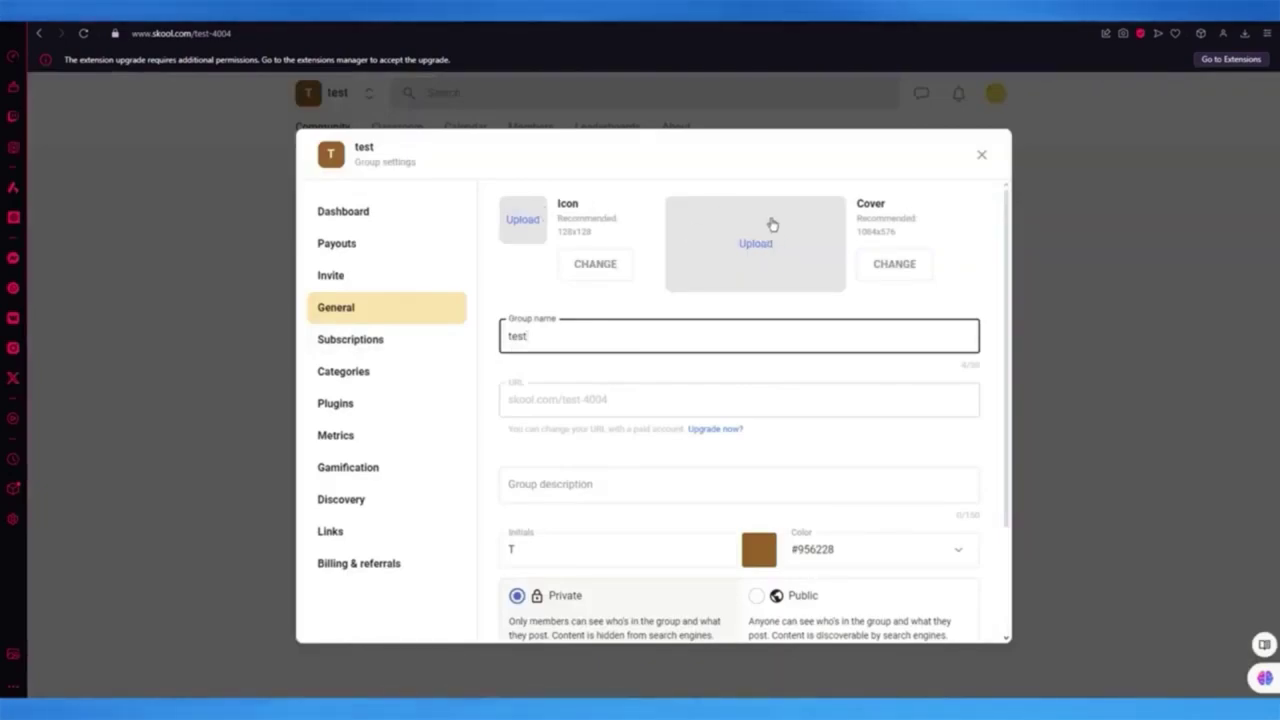
pyautogui.scroll(-1, 674, 323)
pyautogui.click(628, 340)
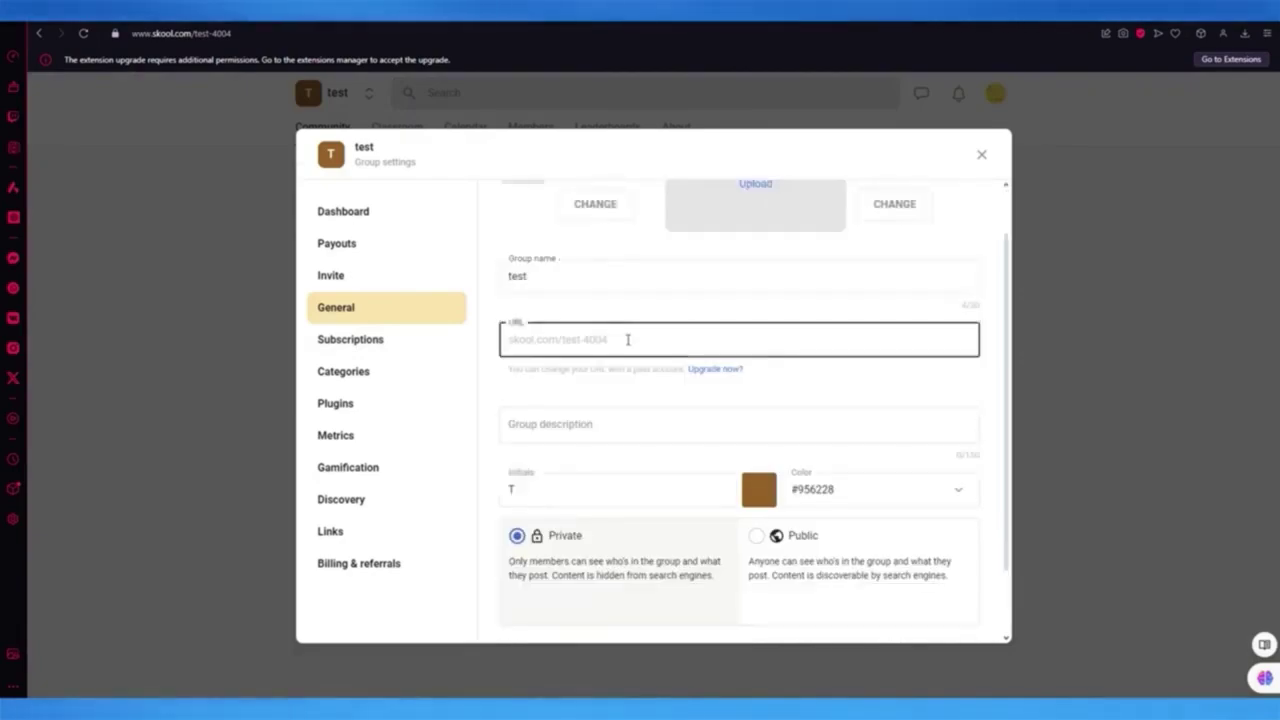
pyautogui.scroll(-2, 628, 340)
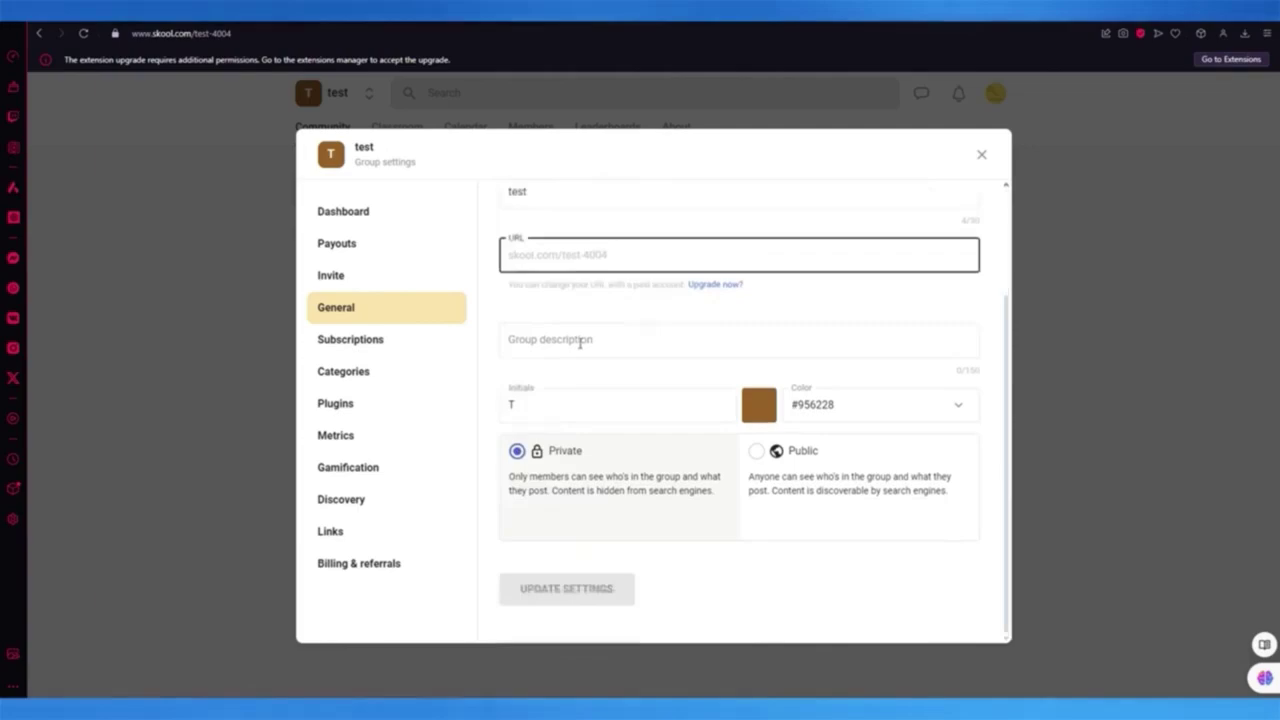
pyautogui.click(580, 343)
pyautogui.click(597, 408)
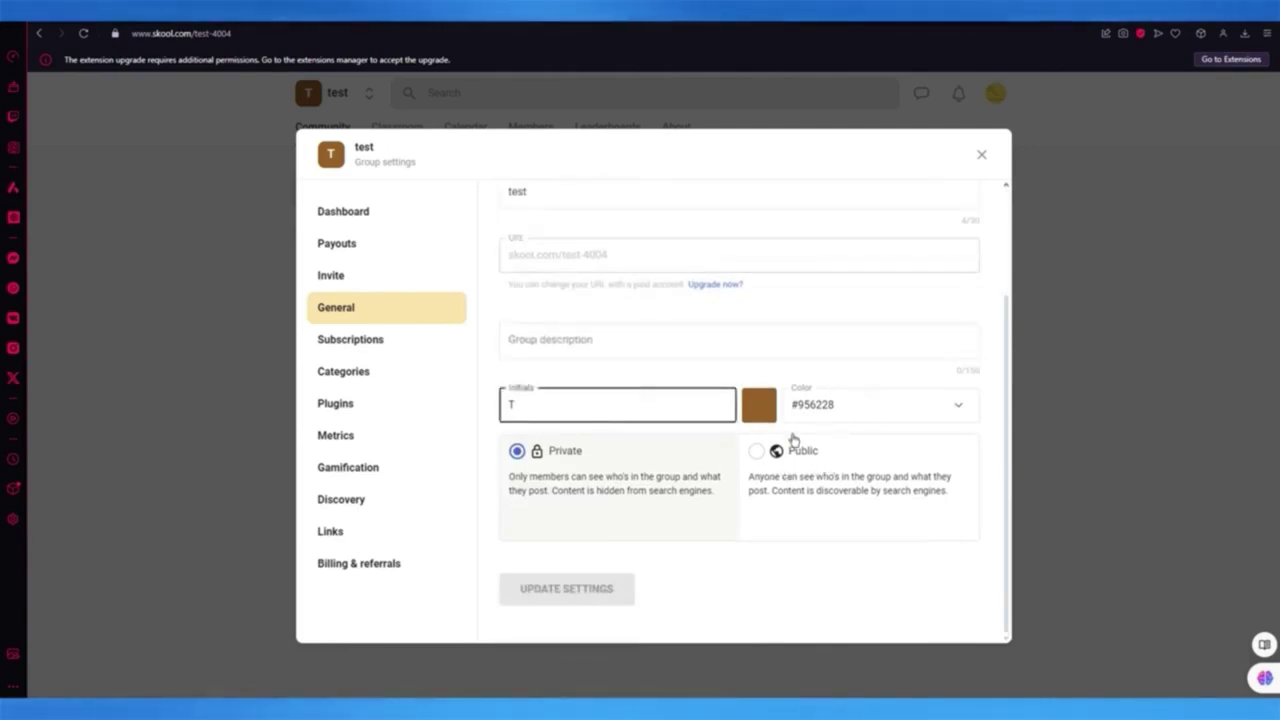
# Step: Select Public, then close settings and leave without saving, so the group stays private
pyautogui.click(827, 461)
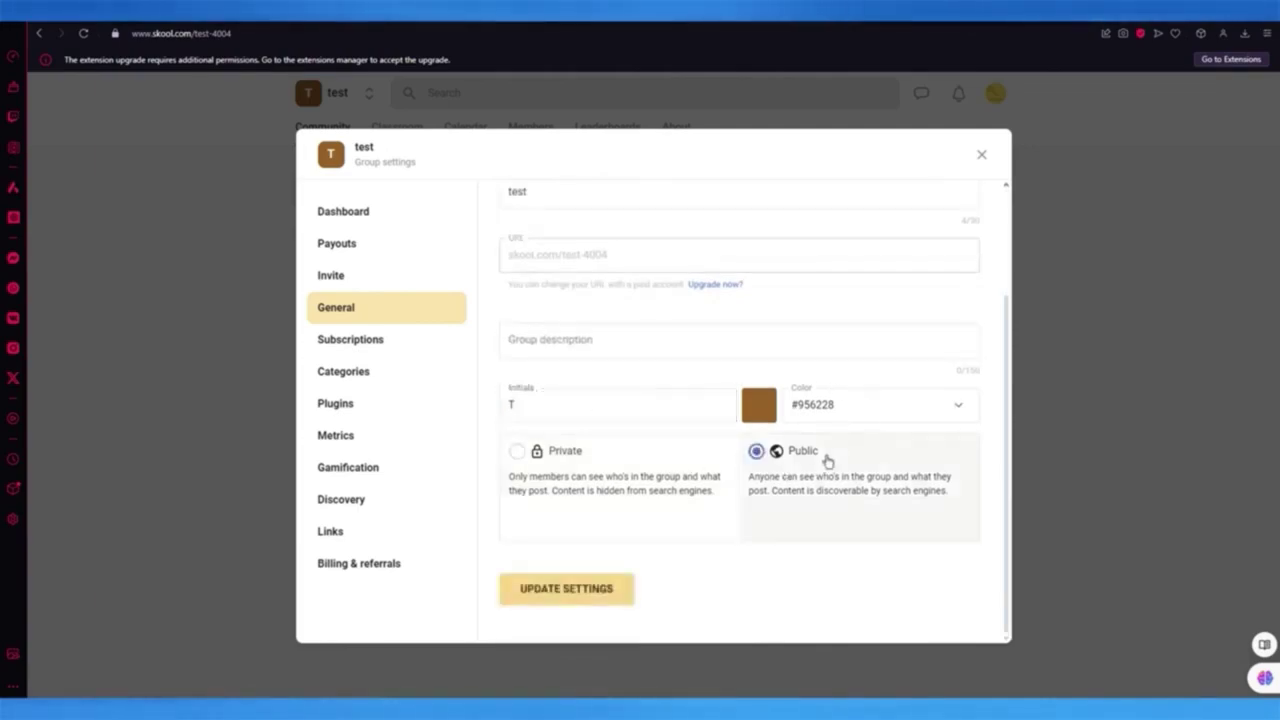
pyautogui.click(976, 162)
pyautogui.click(718, 103)
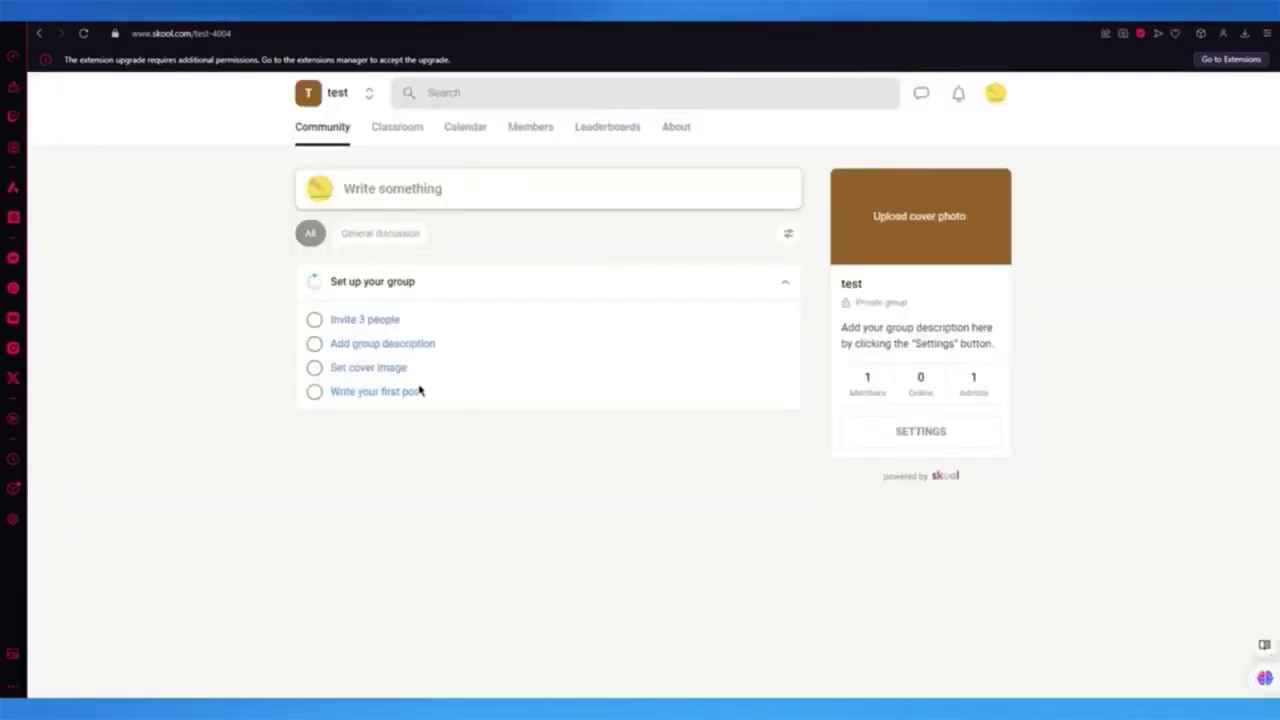
# Step: Start a first post, glance at Calendar and Community, then open the Classroom listing the bio course
pyautogui.click(386, 394)
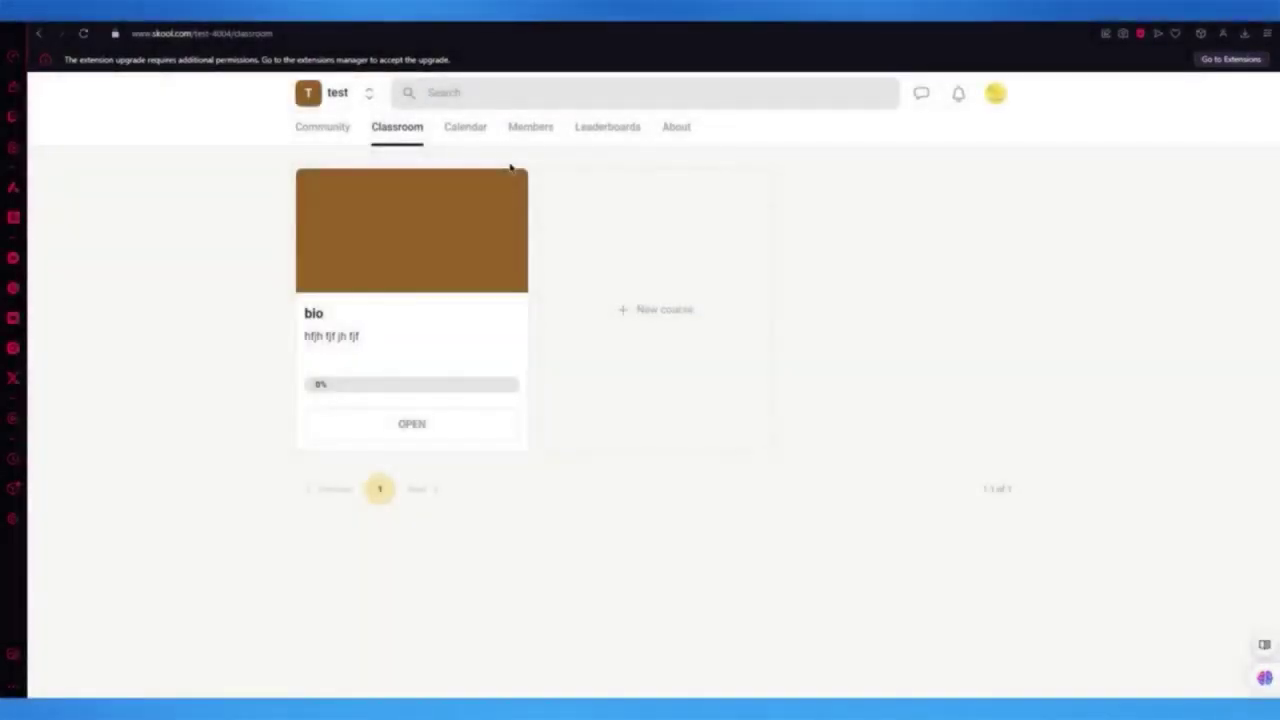
pyautogui.click(463, 134)
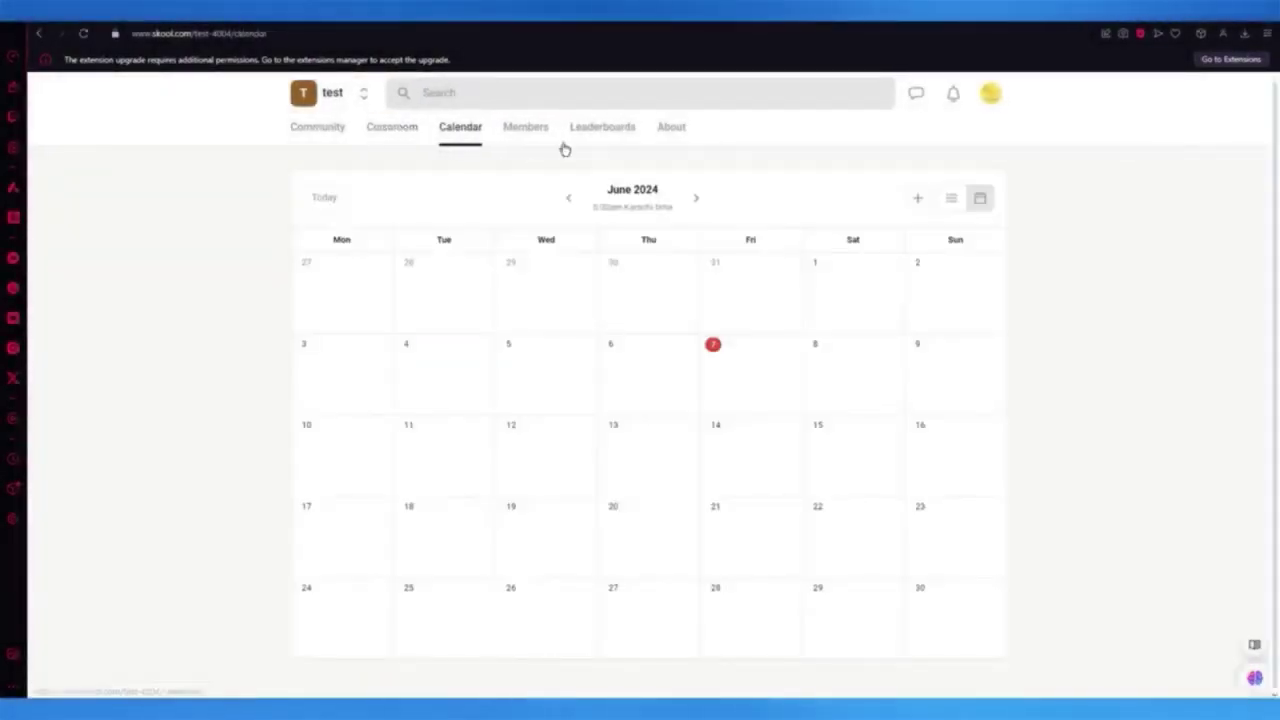
pyautogui.click(322, 132)
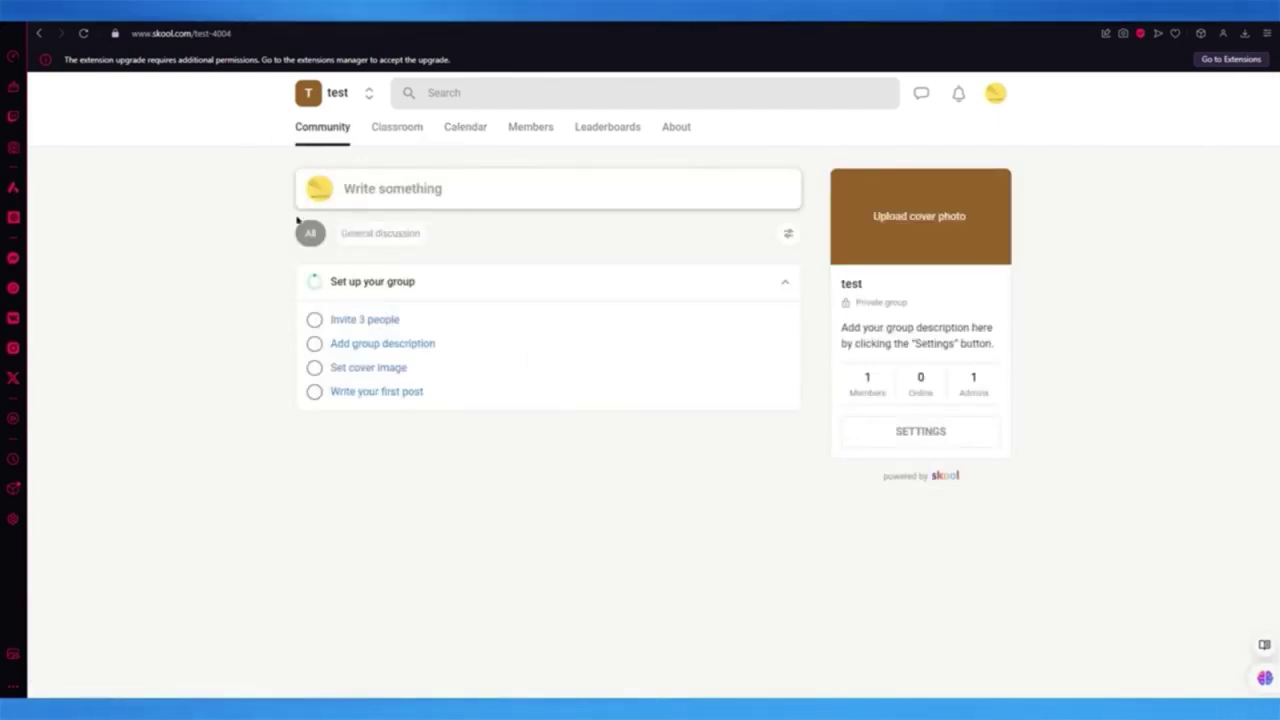
pyautogui.click(397, 126)
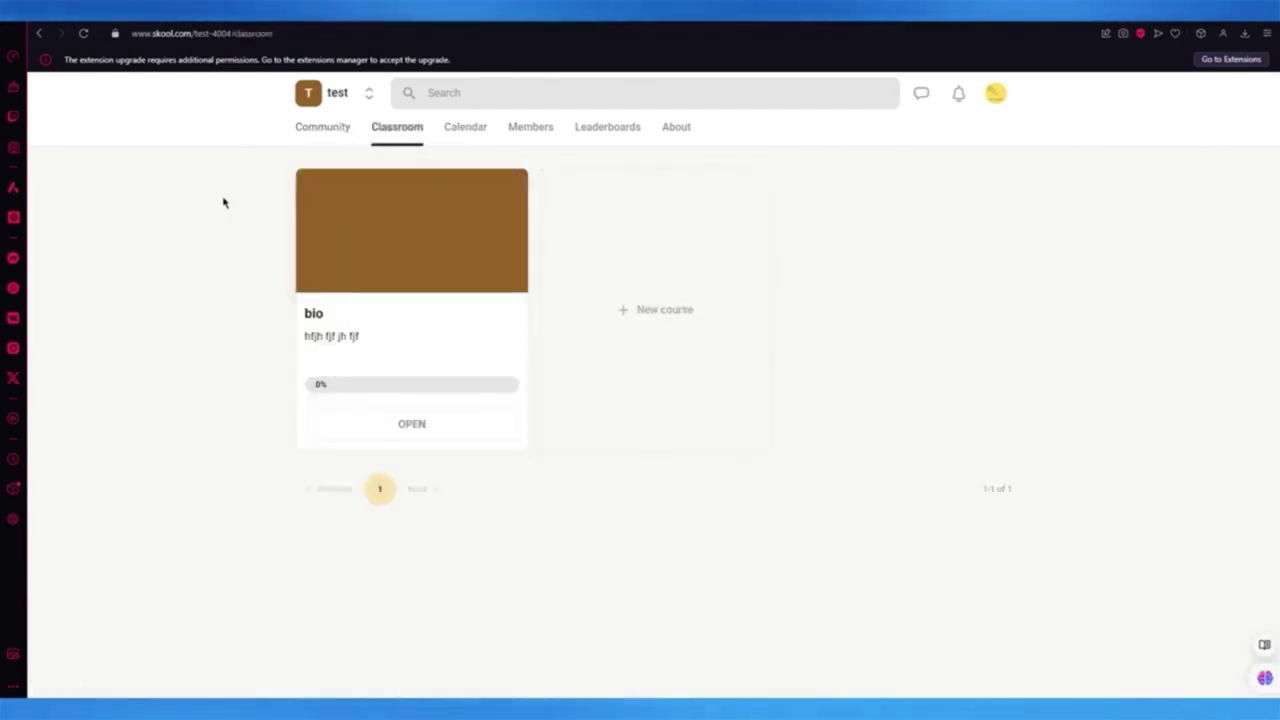
# Step: Create a new course named 'gk gjk g' with the description 'vbvvmn bn'
pyautogui.click(602, 316)
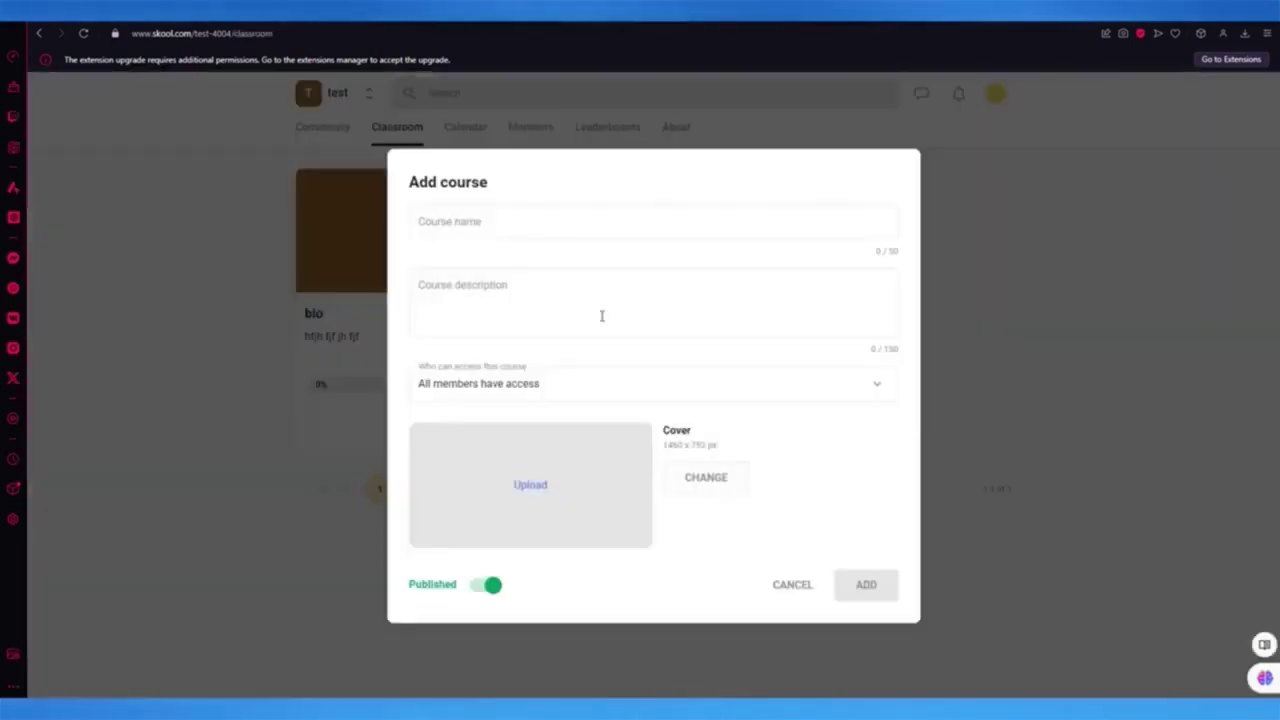
pyautogui.click(498, 210)
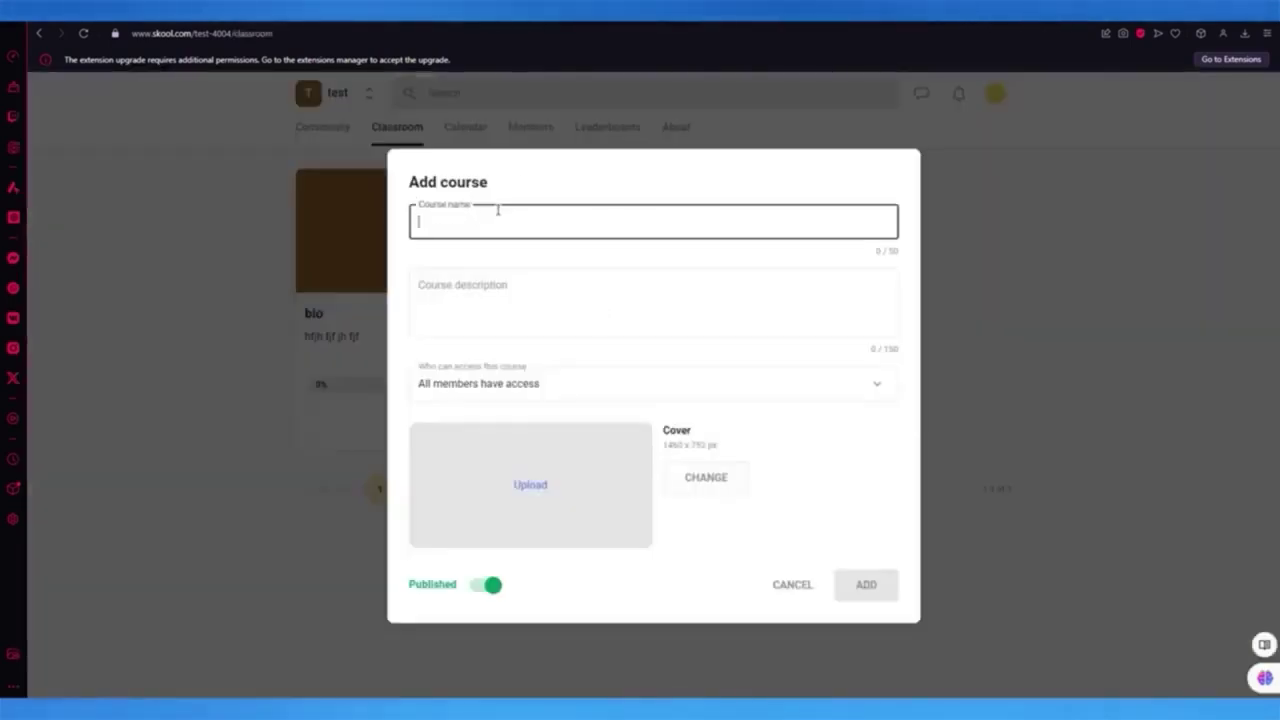
pyautogui.write('gk gjk g')
pyautogui.click(505, 292)
pyautogui.write('vbvvmn bn')
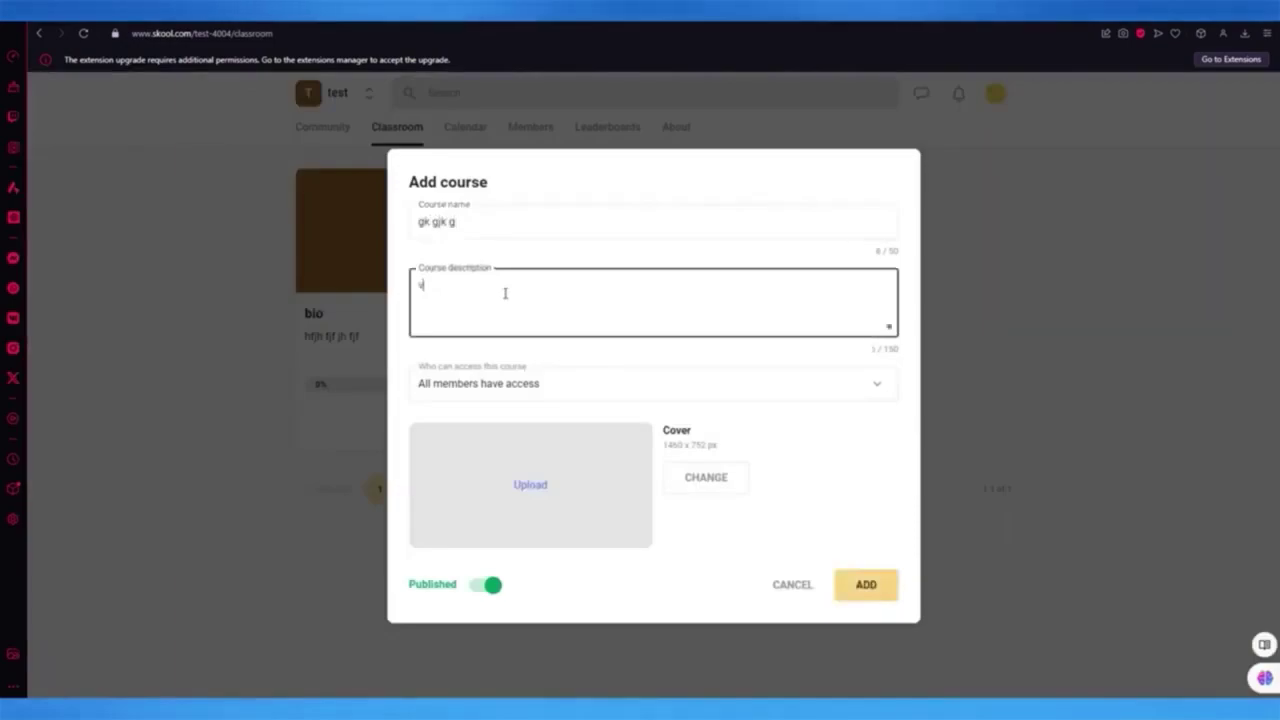
pyautogui.click(880, 575)
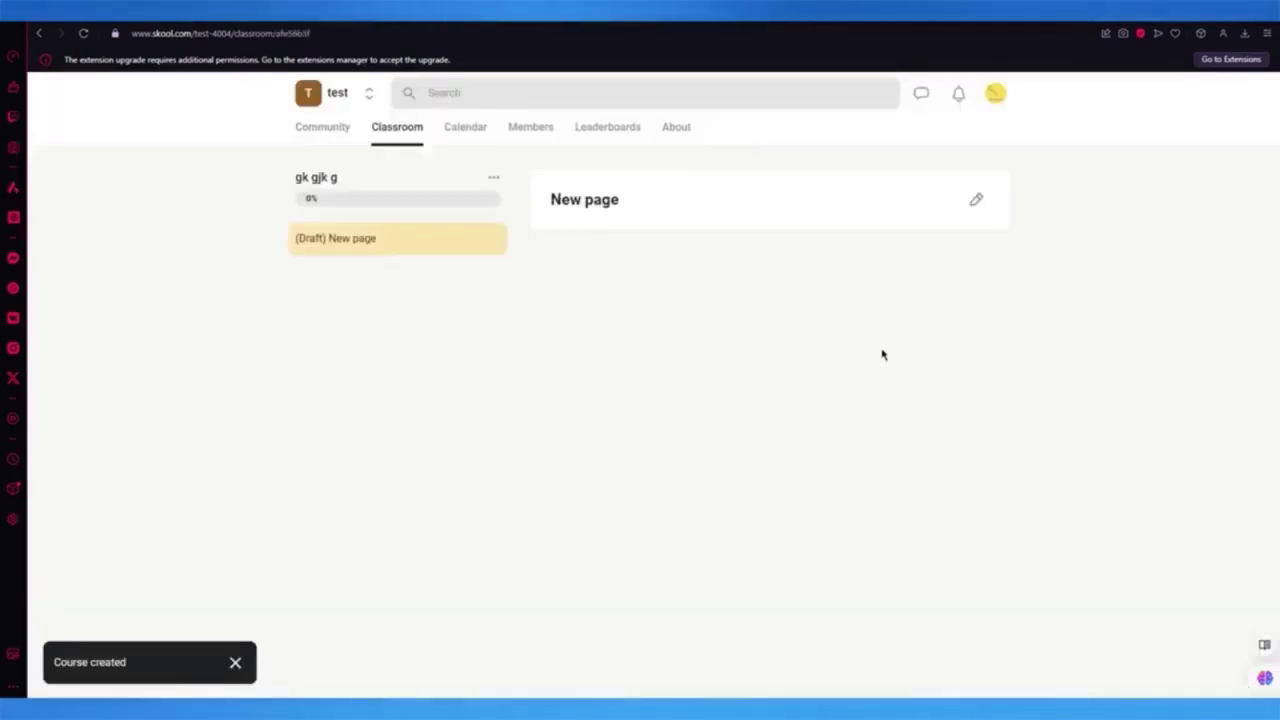
# Step: Edit the course's New page lesson, selecting its title and showing the ADD resource options
pyautogui.click(975, 200)
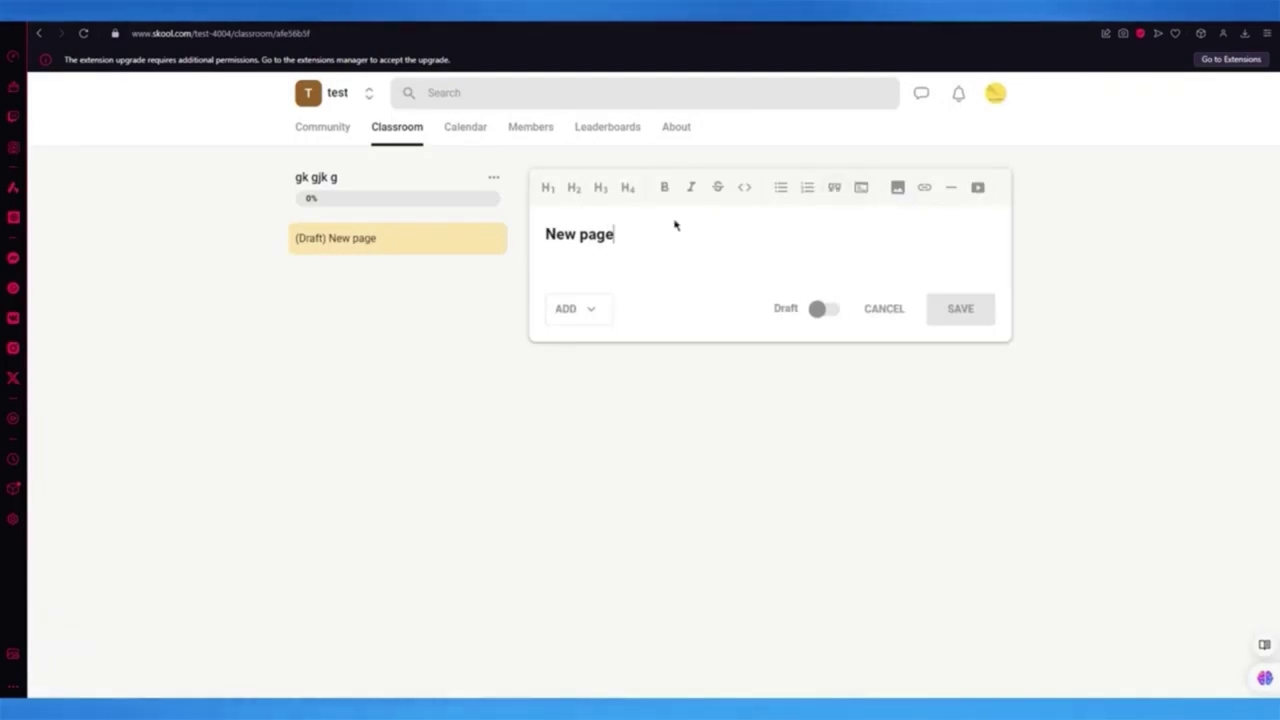
pyautogui.moveTo(617, 232); pyautogui.dragTo(501, 246)
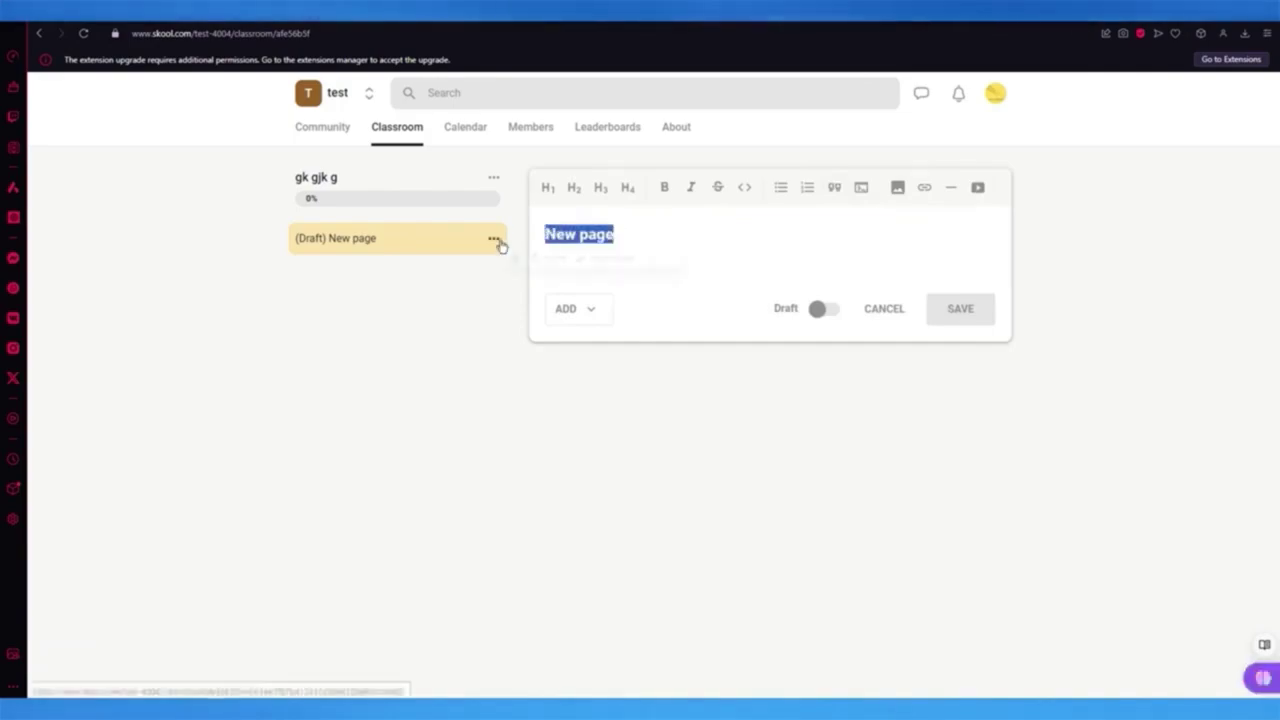
pyautogui.click(582, 310)
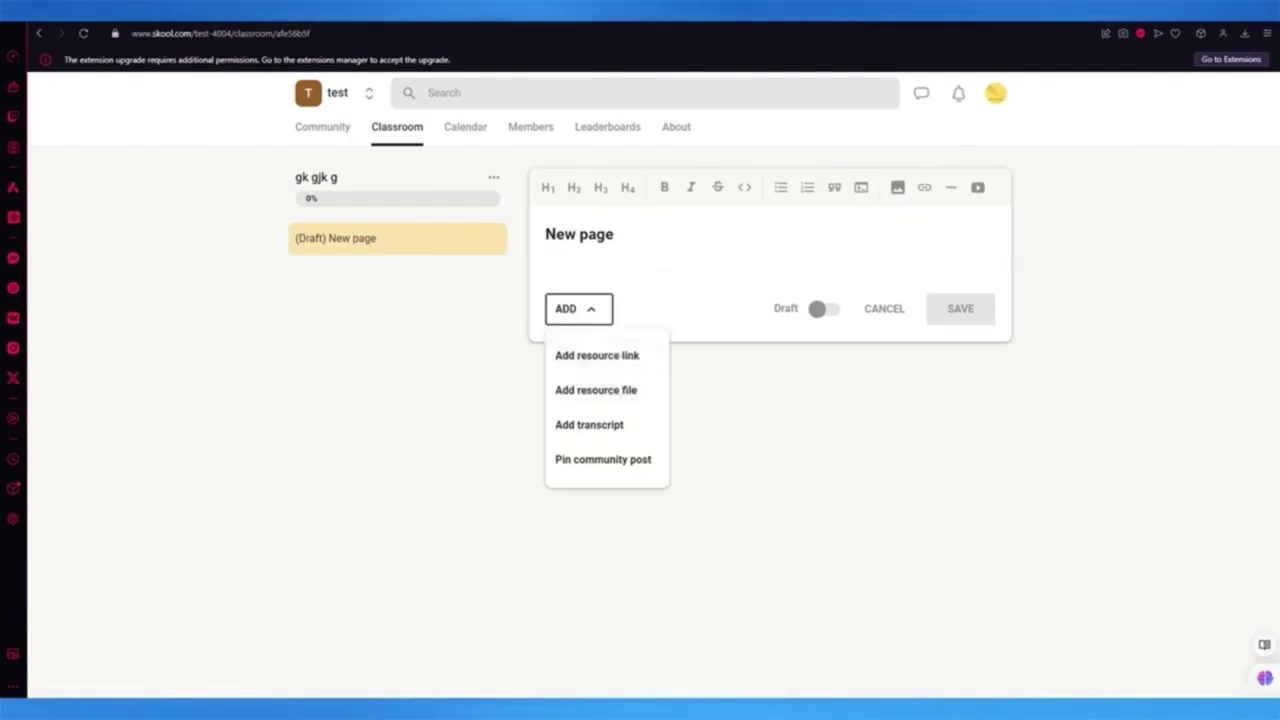
# Step: Search Google for 'systeme io funnels' in a new Opera GX tab
pyautogui.hotkey('ctrl', 't')
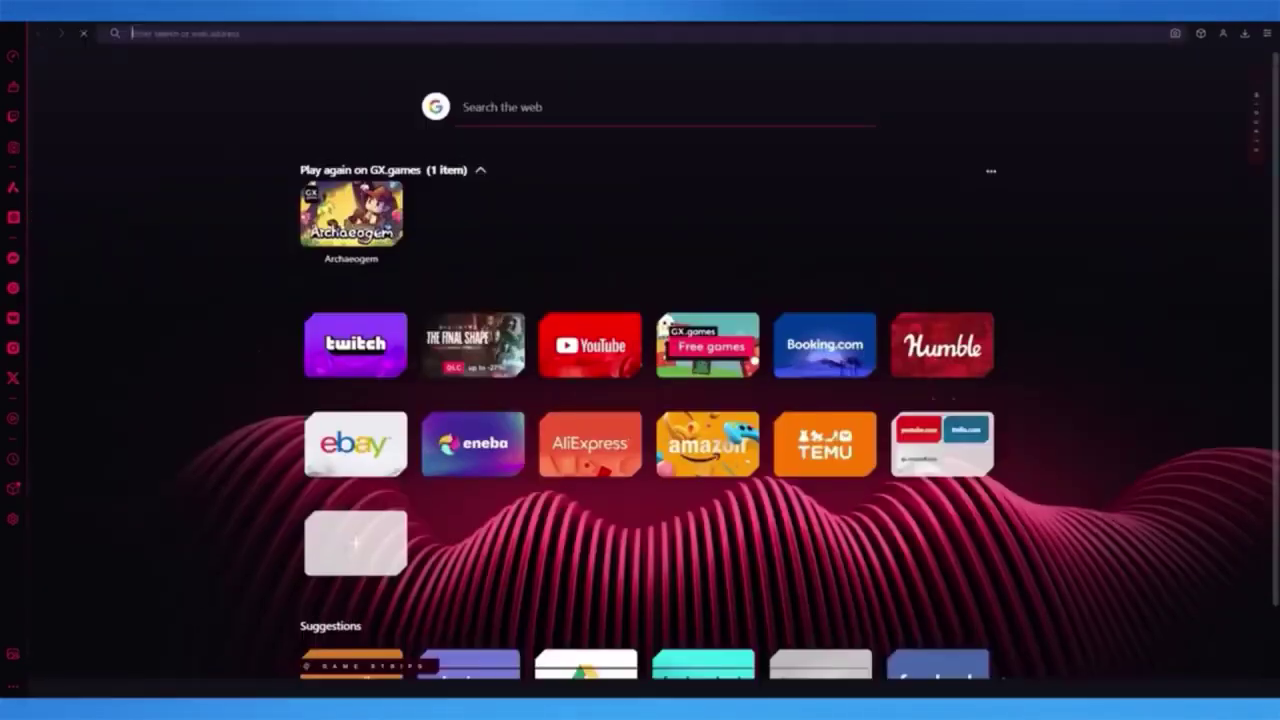
pyautogui.write('syste')
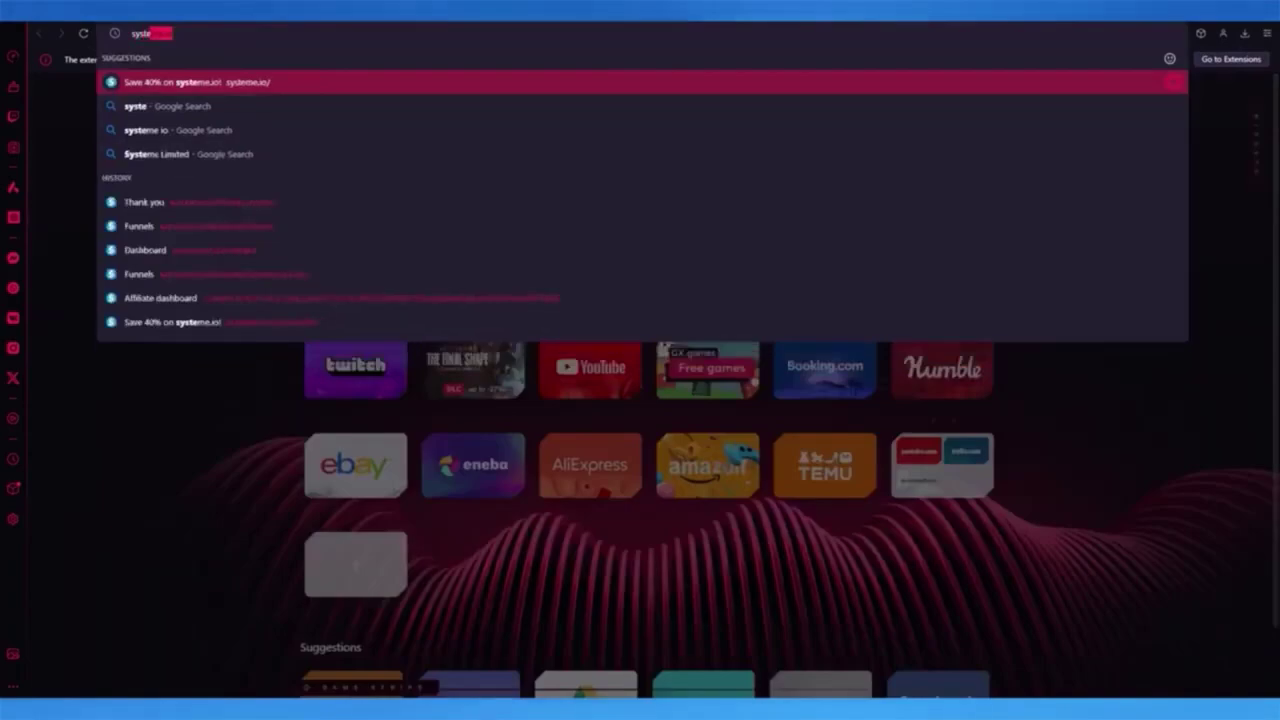
pyautogui.write('me io funnels')
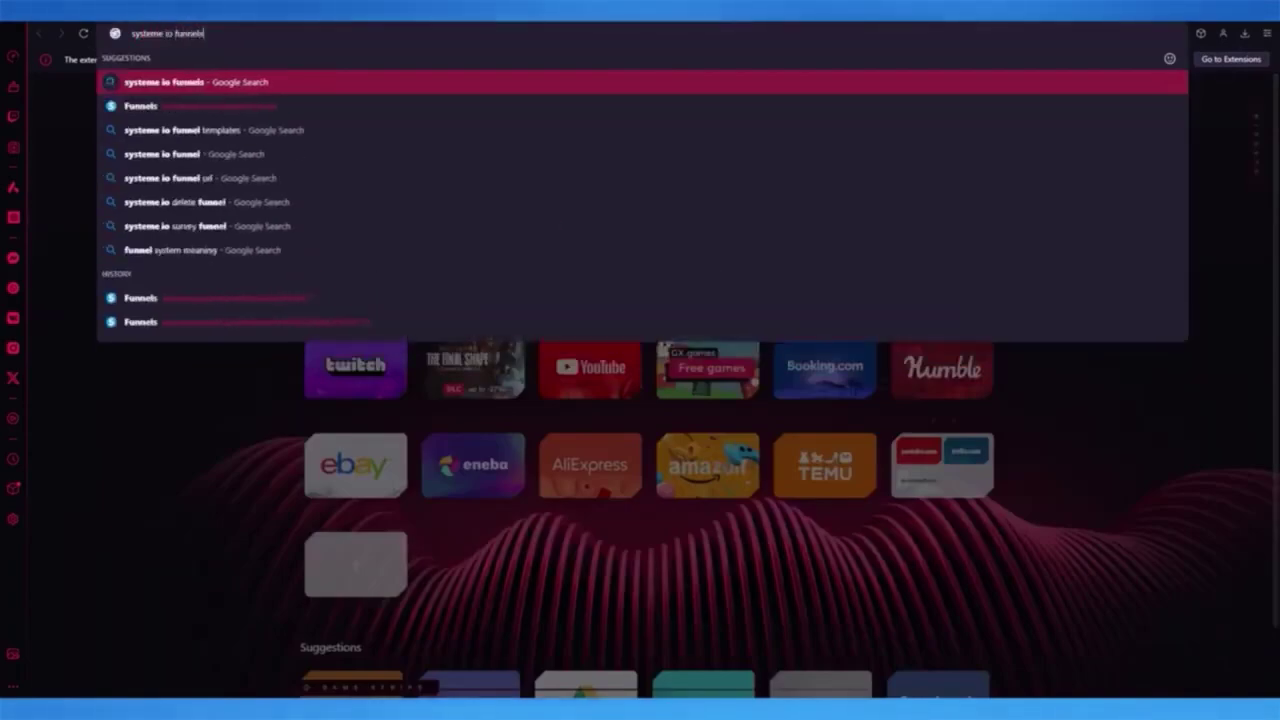
pyautogui.press('Return')
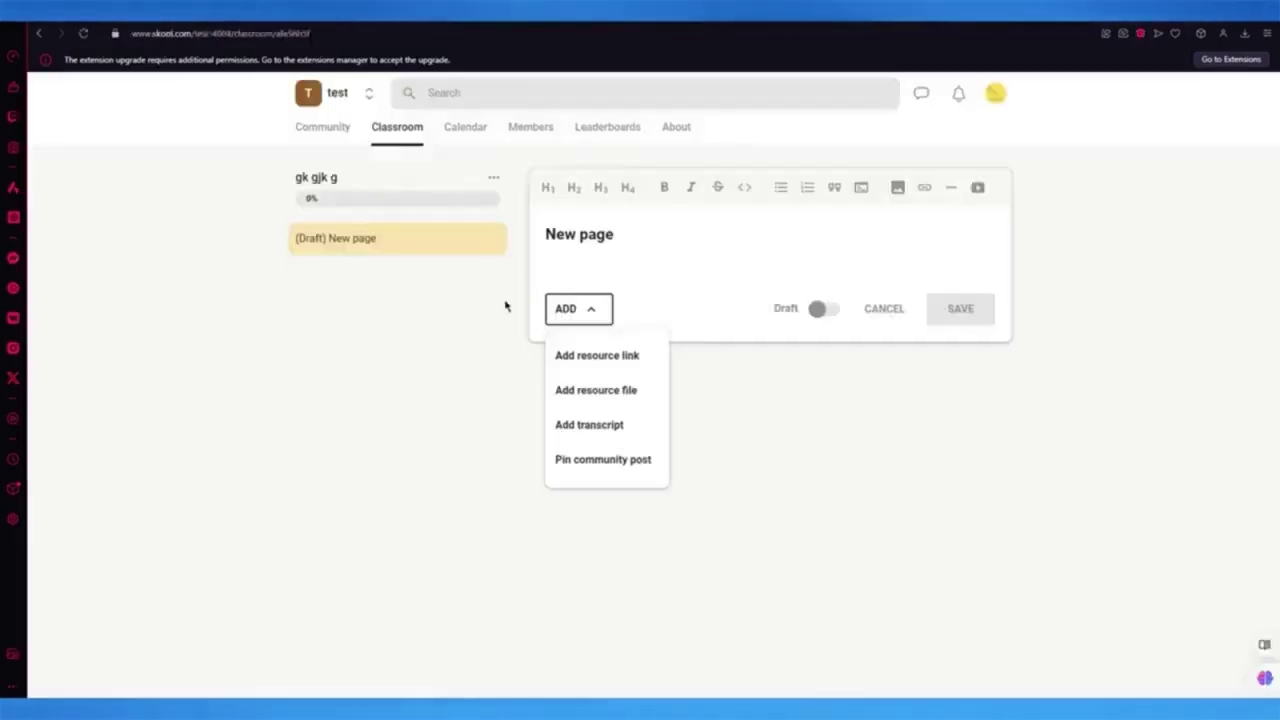
# Step: Start adding a resource link to the lesson, then dismiss the Add link dialog without adding one
pyautogui.click(638, 354)
pyautogui.click(855, 348)
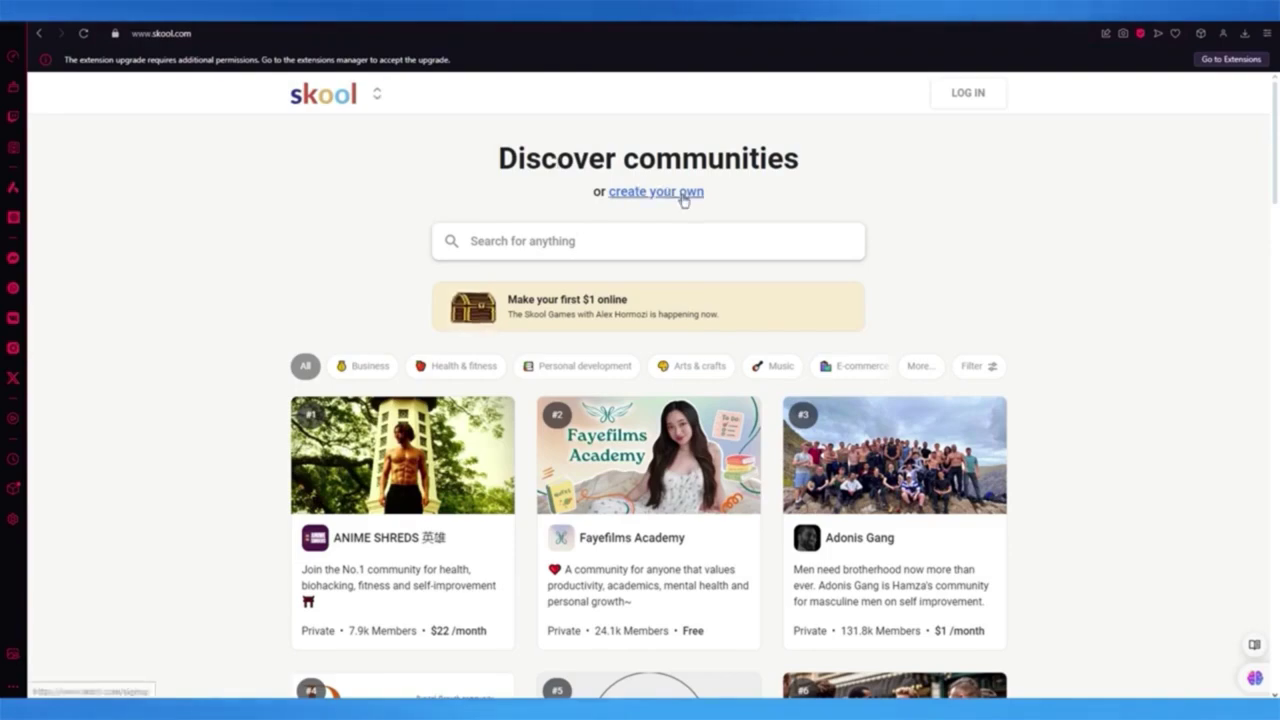
# Step: Start creating your own community and sign up with first and last name, pasted e-mail and a password
pyautogui.click(683, 196)
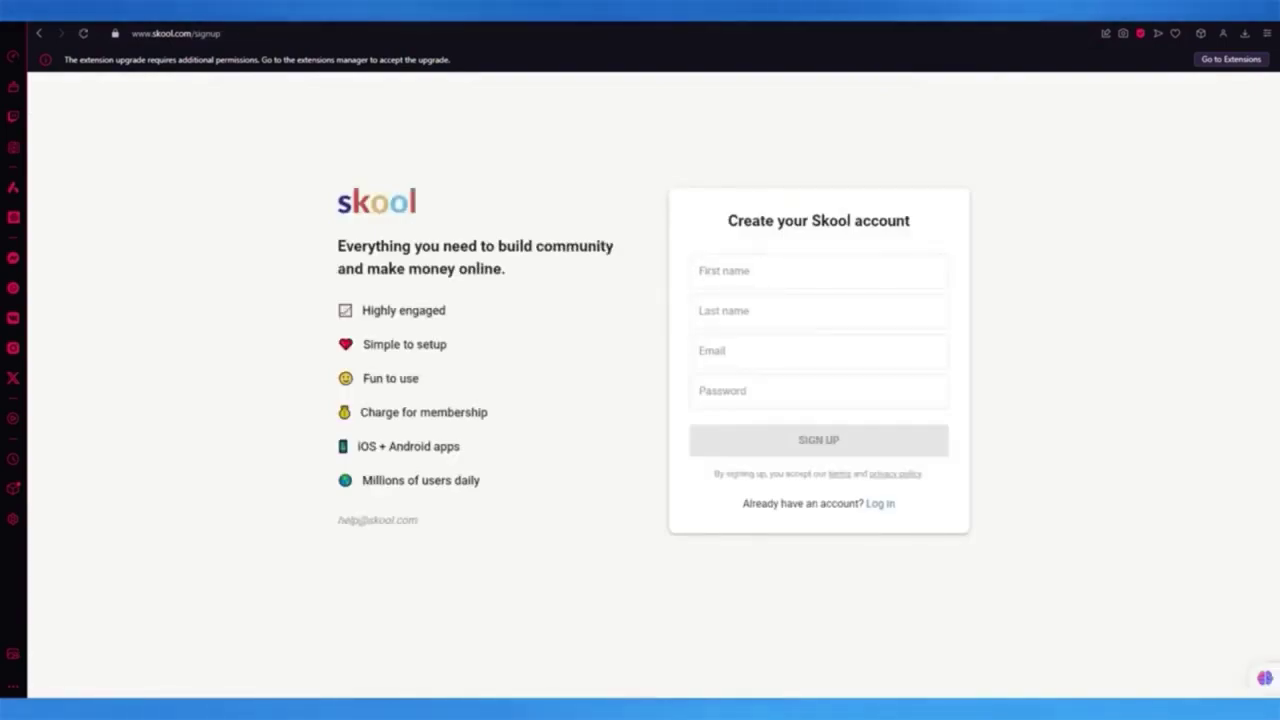
pyautogui.click(737, 280)
pyautogui.click(770, 305)
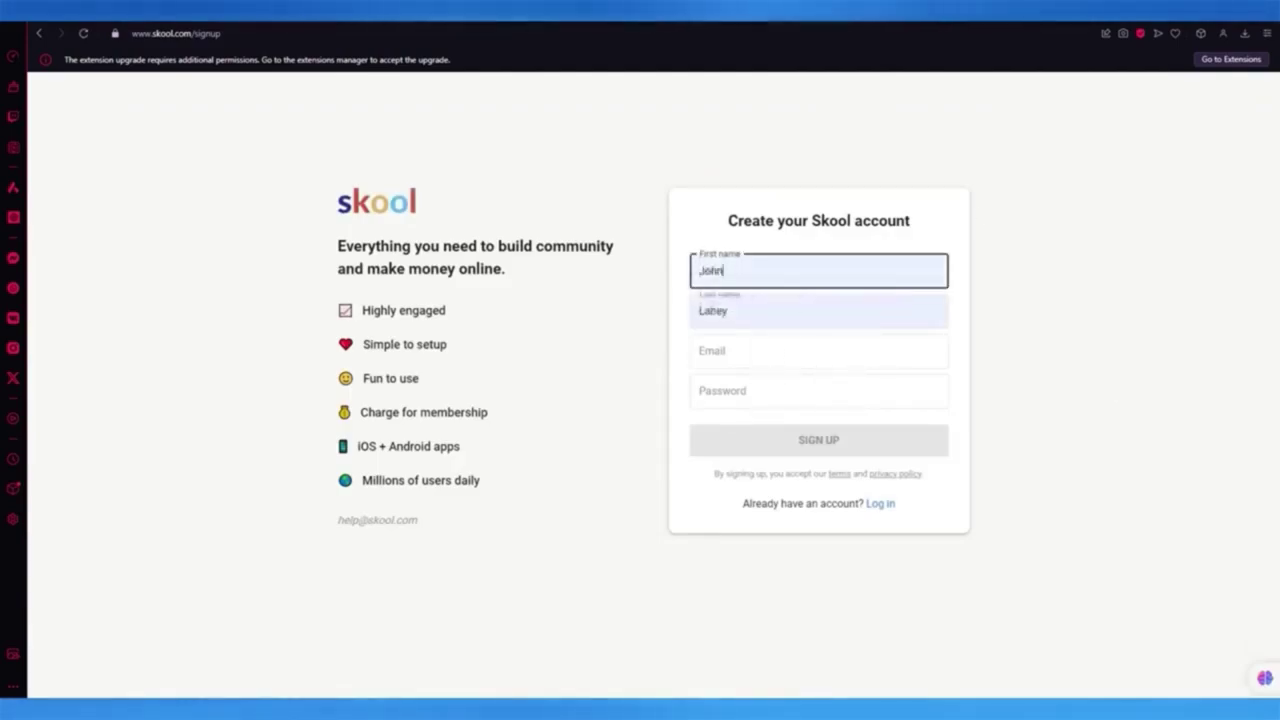
pyautogui.click(789, 400)
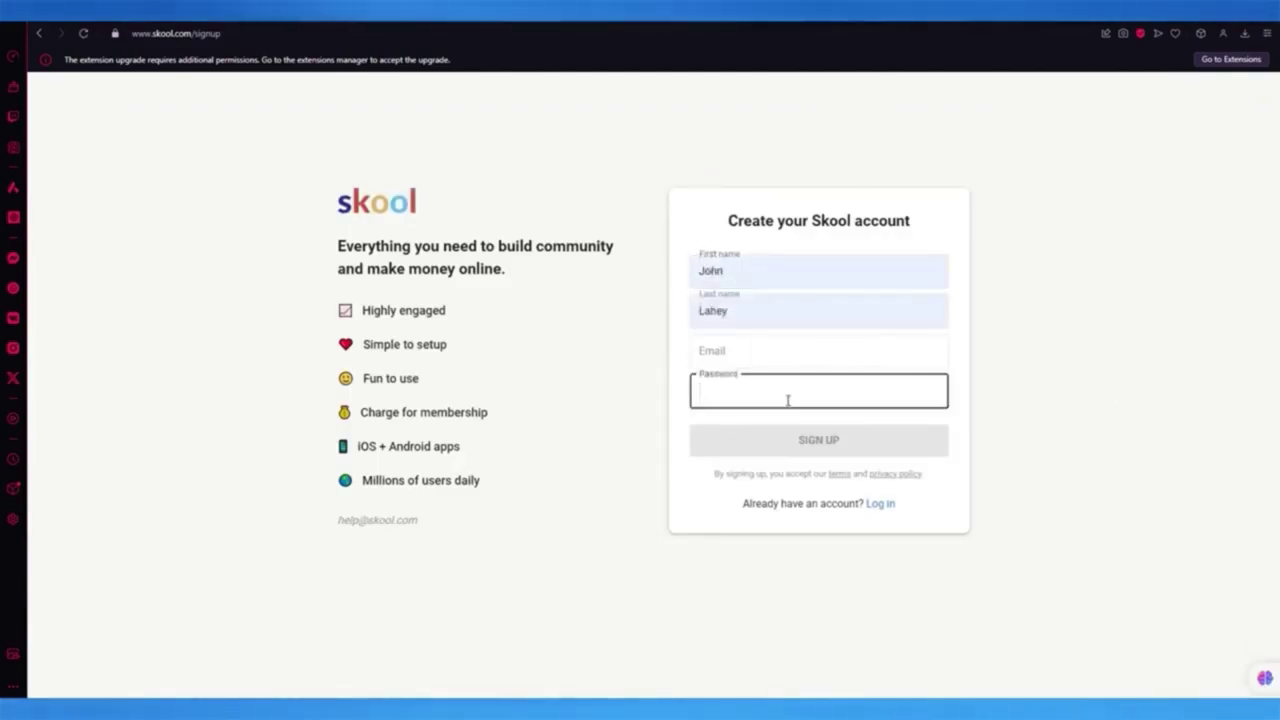
pyautogui.write('••••')
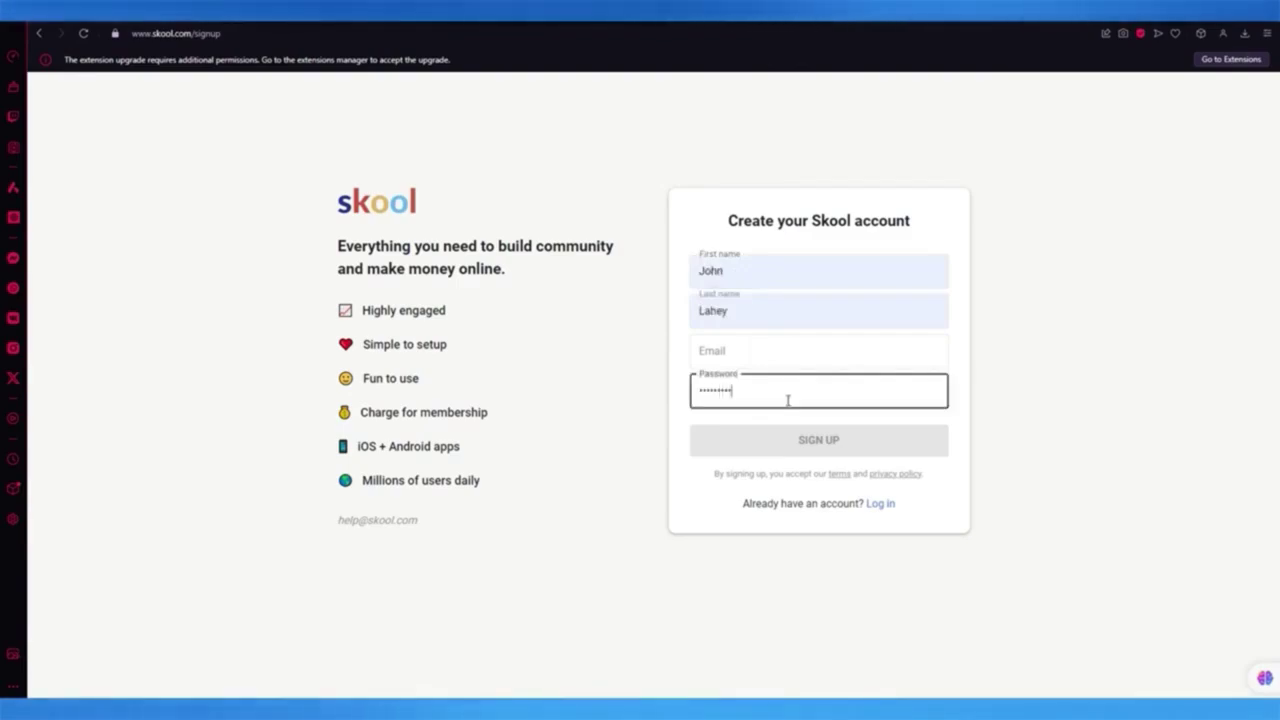
pyautogui.write('•')
pyautogui.click(979, 314)
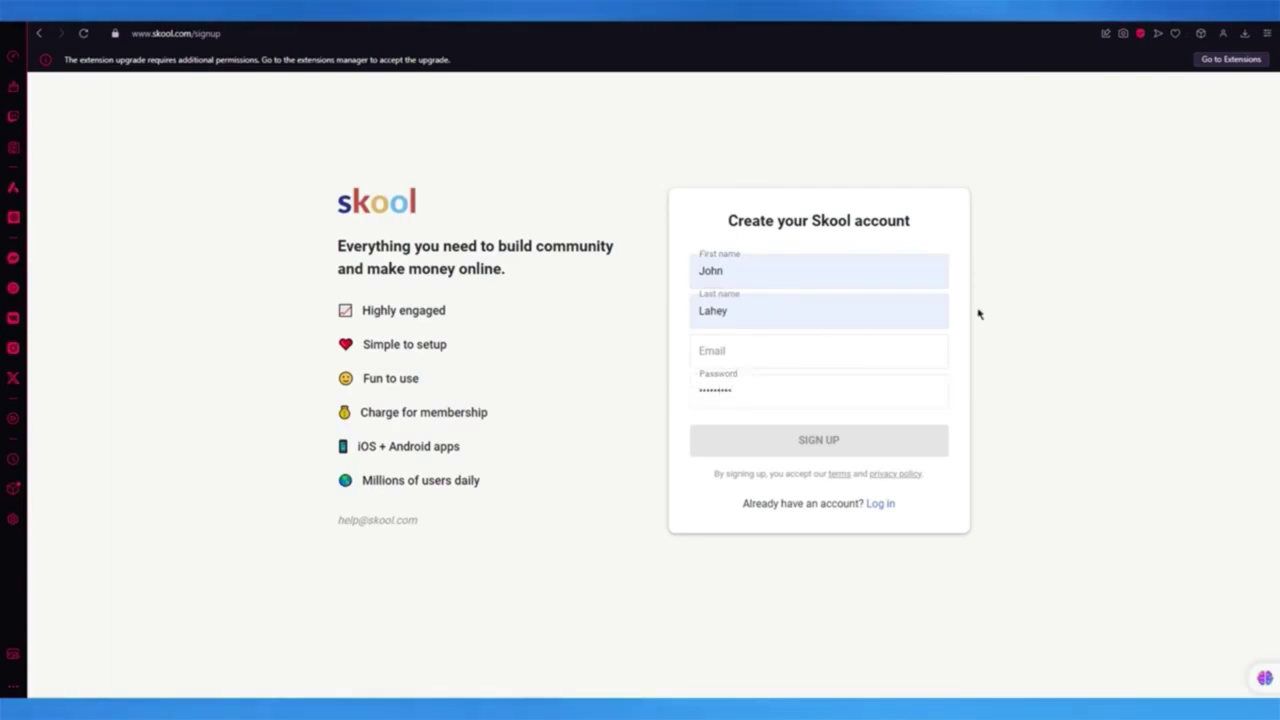
pyautogui.click(788, 345)
pyautogui.rightClick(781, 351)
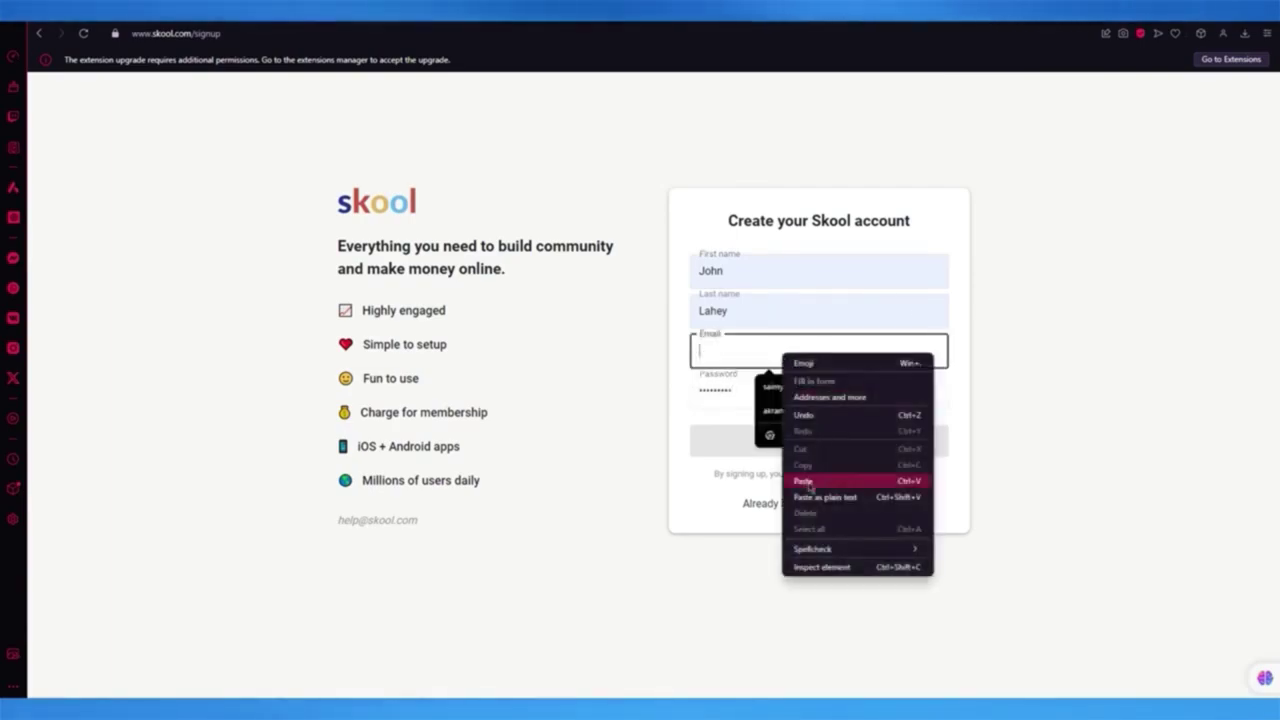
pyautogui.click(810, 480)
pyautogui.click(763, 455)
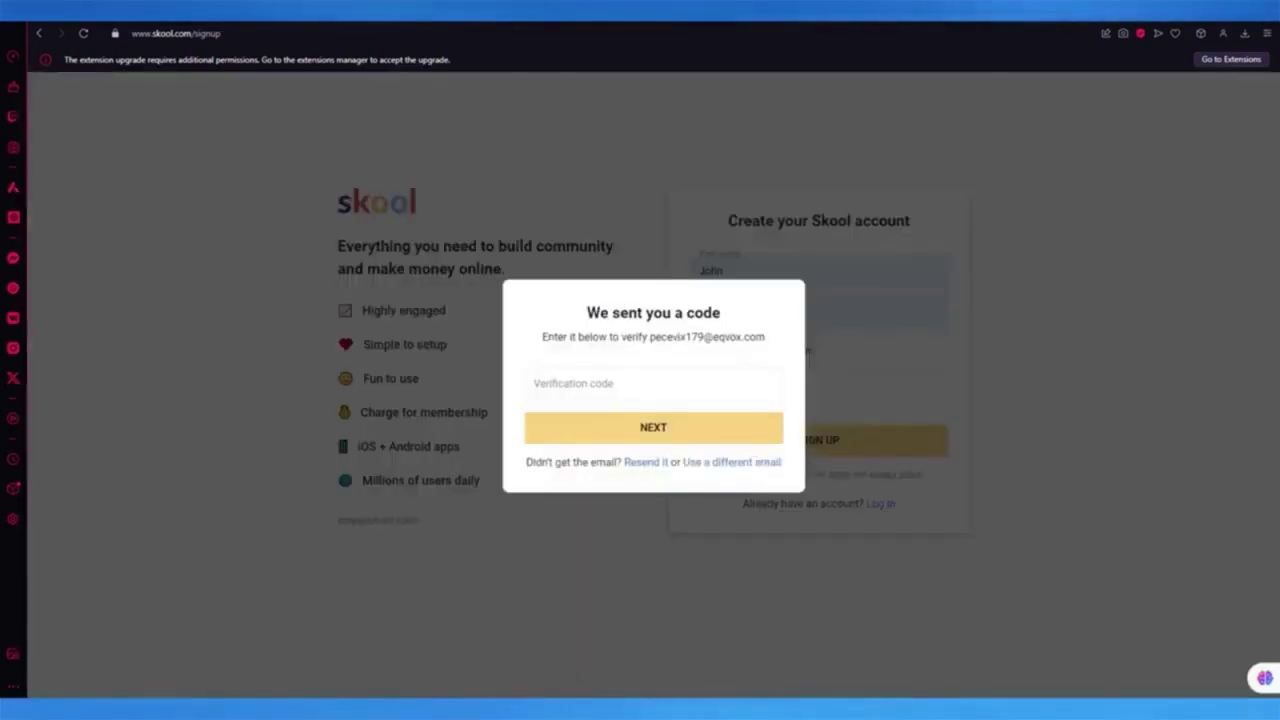
# Step: Enter the emailed verification code and submit it to verify the new account
pyautogui.click(675, 389)
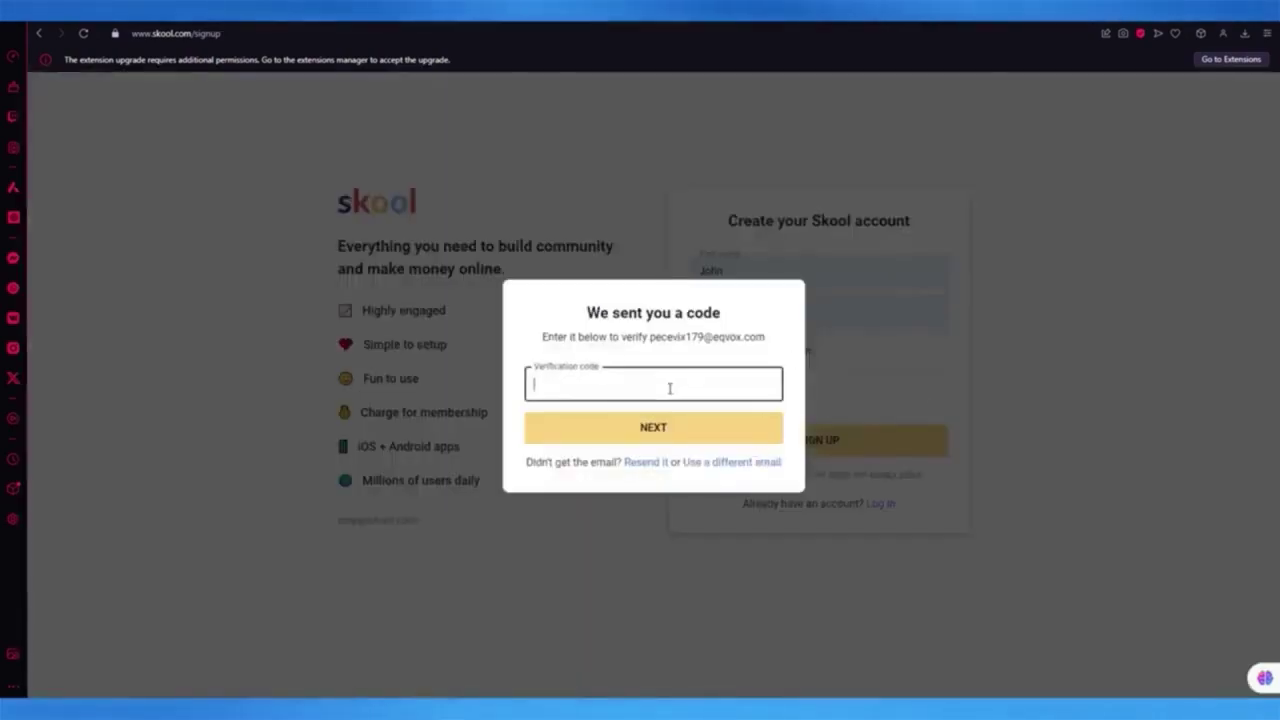
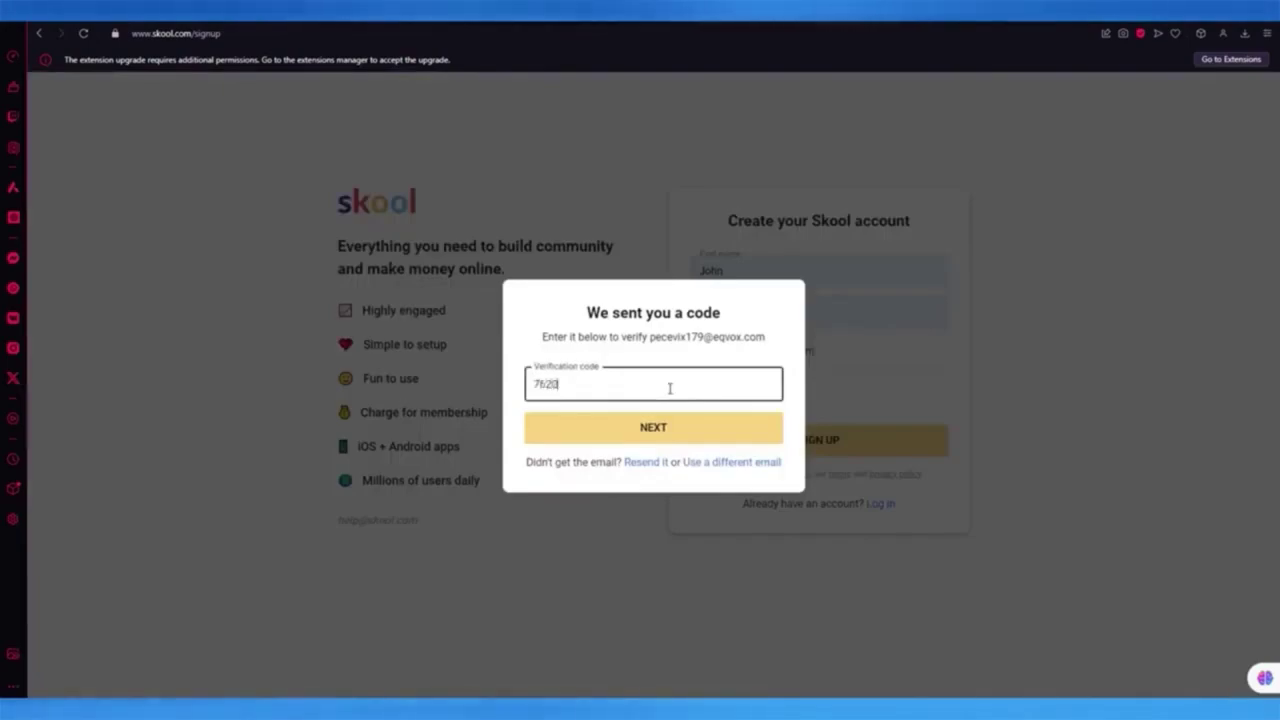
pyautogui.click(735, 425)
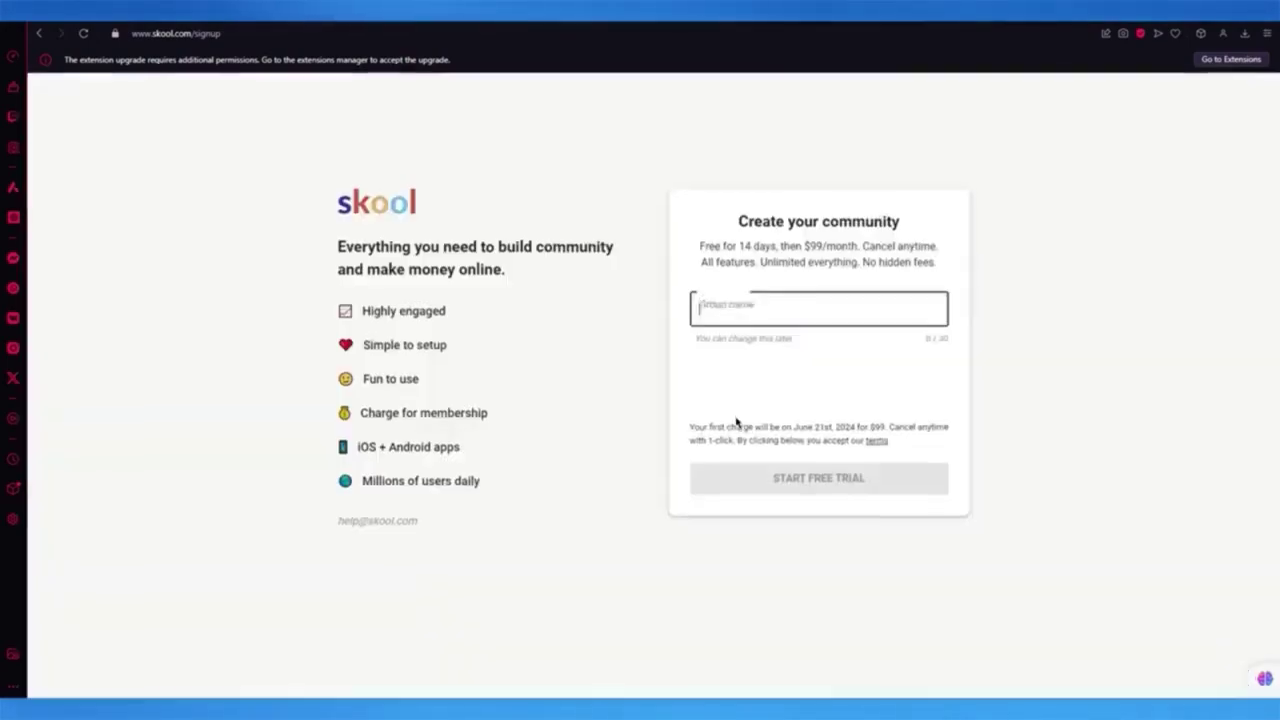